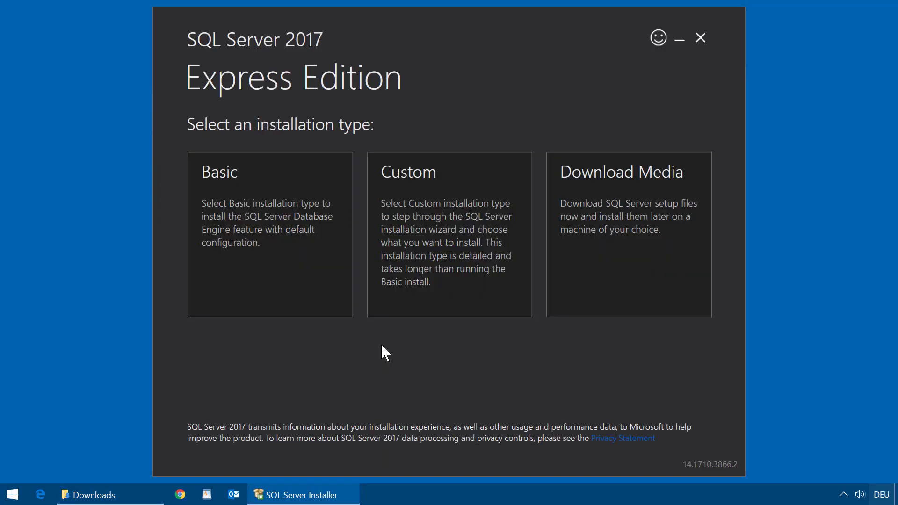
Choose the Custom install type and download the media to C:\SQLServer2017Media.
{"action": "left_click", "coordinate": [452, 243]}
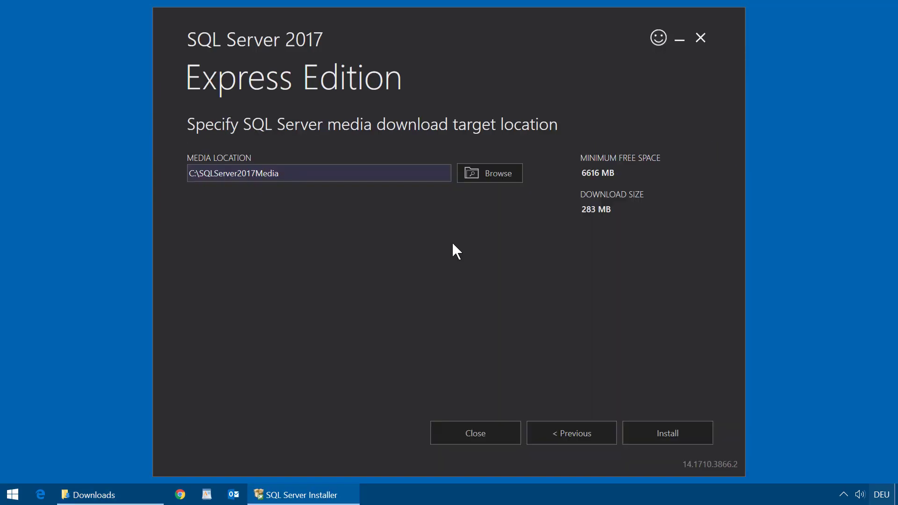
{"action": "left_click", "coordinate": [671, 430]}
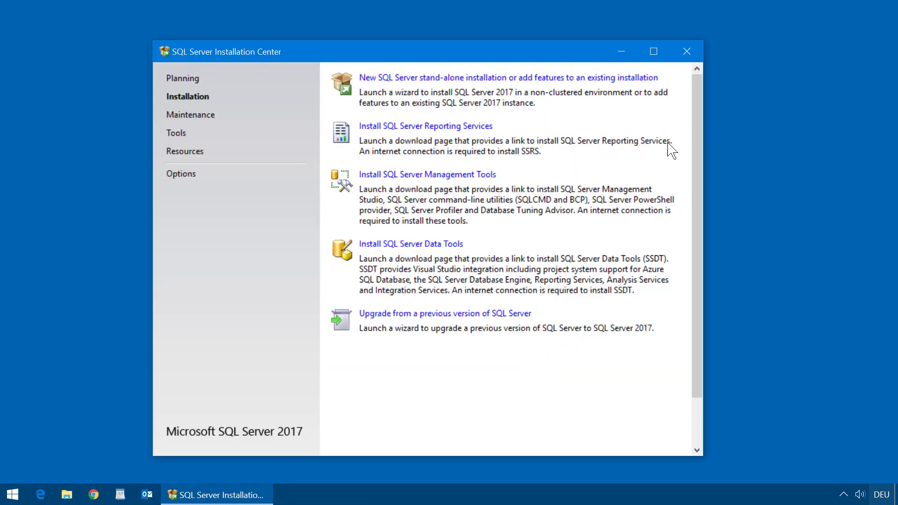
Start a new stand-alone SQL Server installation and accept the license terms.
{"action": "left_click", "coordinate": [536, 78]}
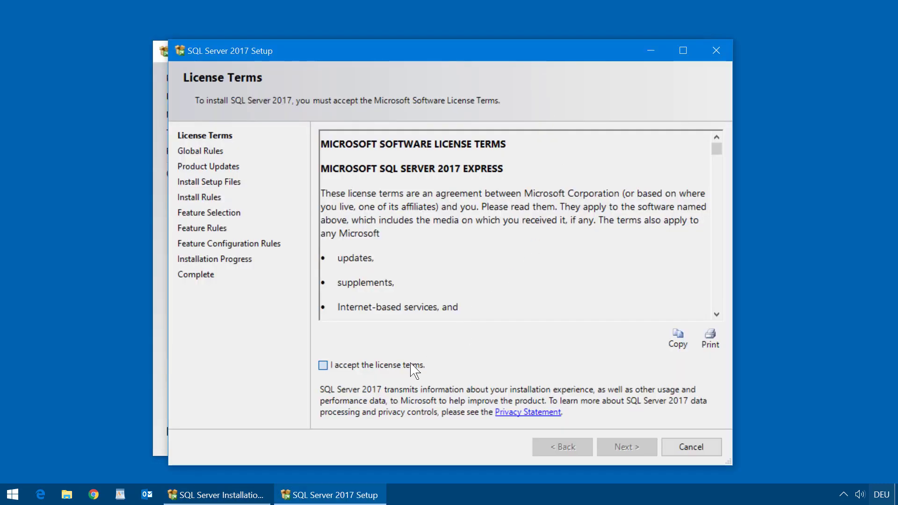
{"action": "left_click", "coordinate": [414, 369]}
{"action": "left_click", "coordinate": [634, 443]}
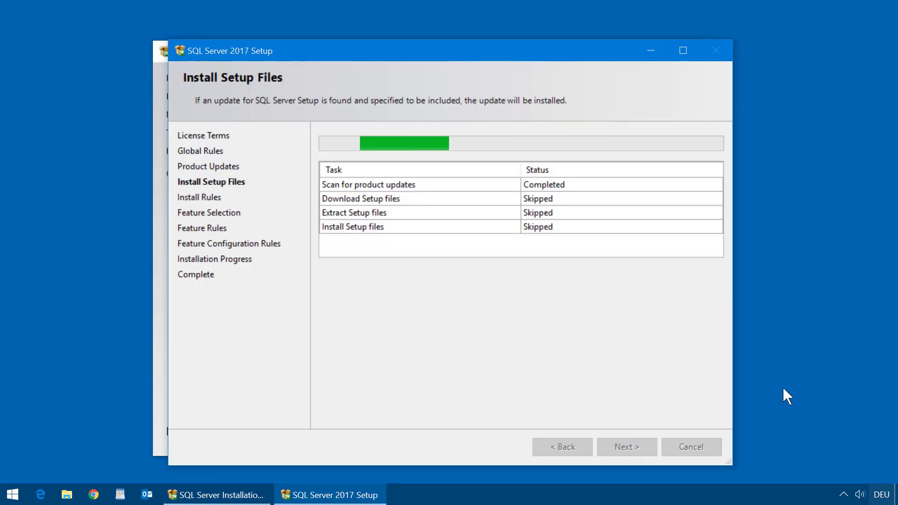
{"action": "left_click", "coordinate": [638, 447]}
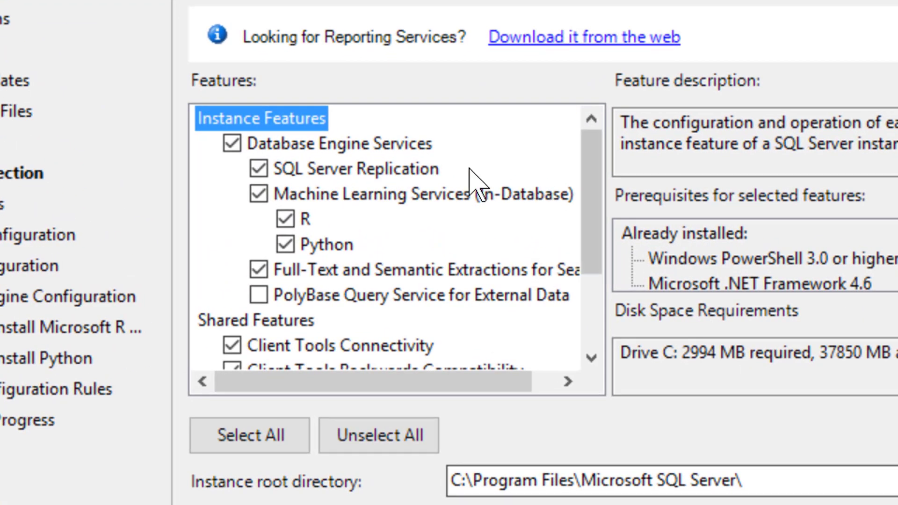
Exclude Machine Learning (R, Python), Replication and Full-Text features, then continue to instance configuration.
{"action": "left_click", "coordinate": [258, 194]}
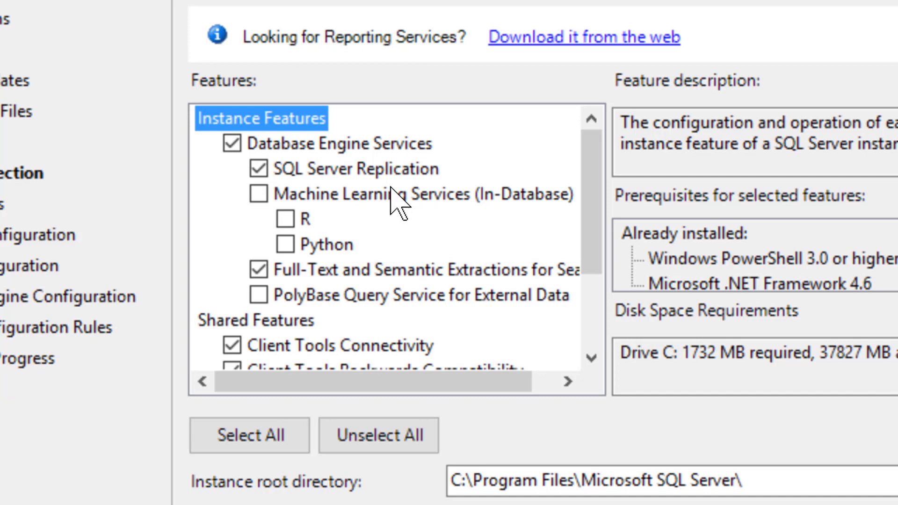
{"action": "left_click", "coordinate": [259, 169]}
{"action": "left_click", "coordinate": [259, 270]}
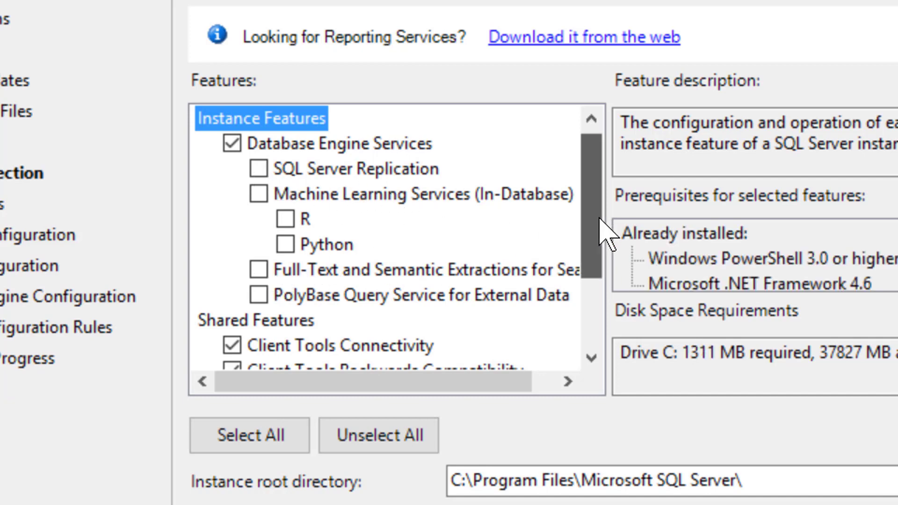
{"action": "scroll", "coordinate": [604, 234], "scroll_direction": "down", "scroll_amount": 2}
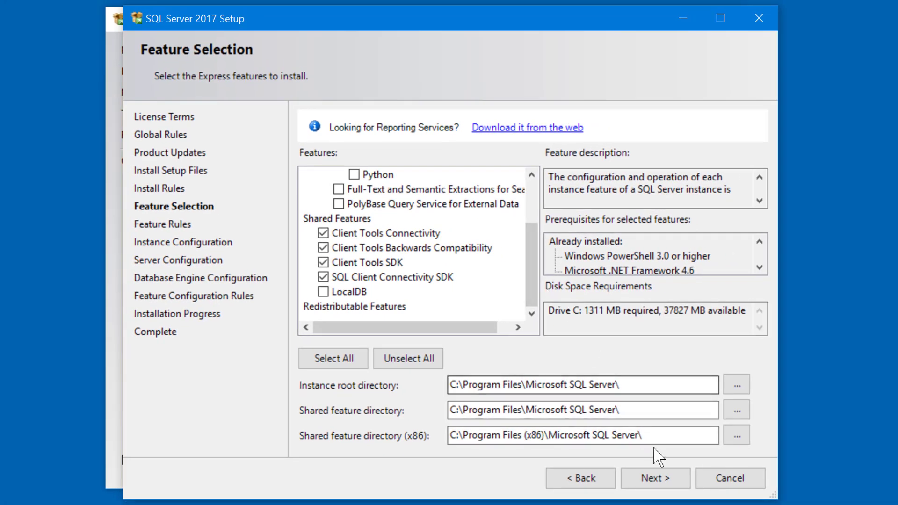
{"action": "left_click", "coordinate": [678, 478]}
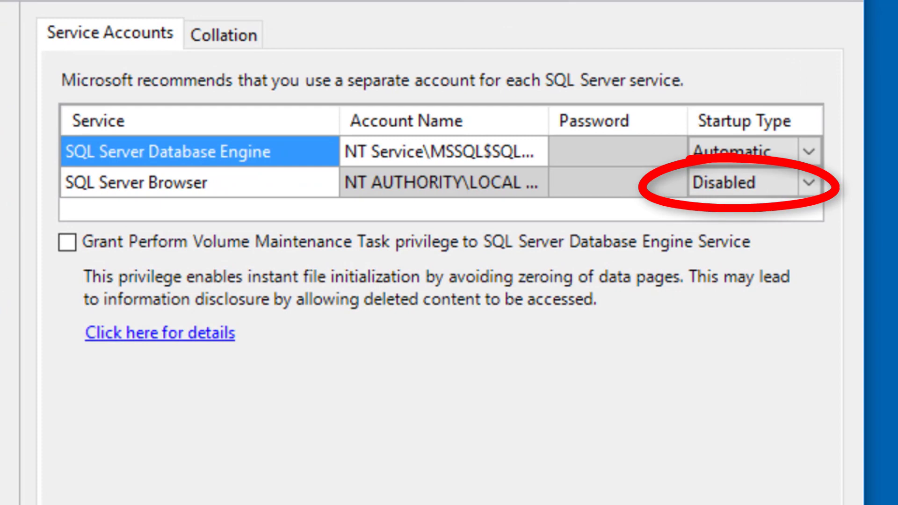
Set the SQL Server Browser service startup type to Automatic.
{"action": "left_click", "coordinate": [806, 174]}
{"action": "left_click", "coordinate": [805, 174]}
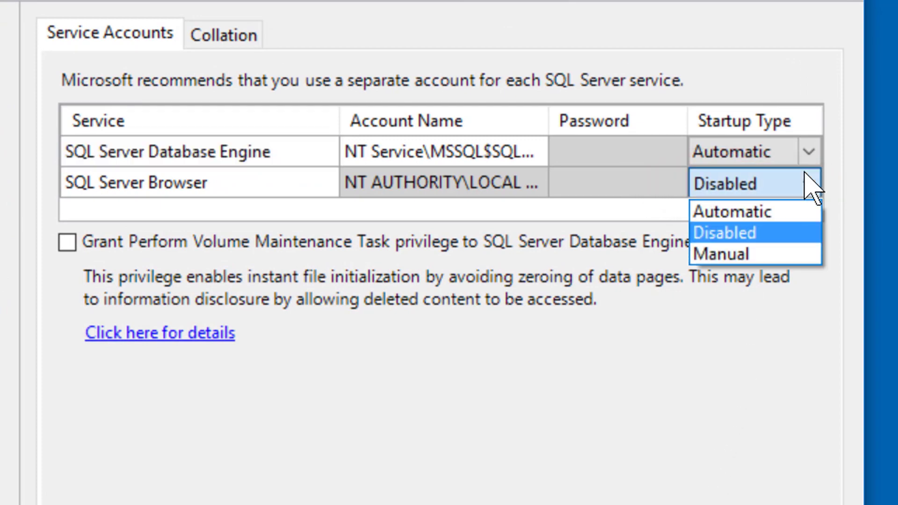
{"action": "left_click", "coordinate": [772, 212]}
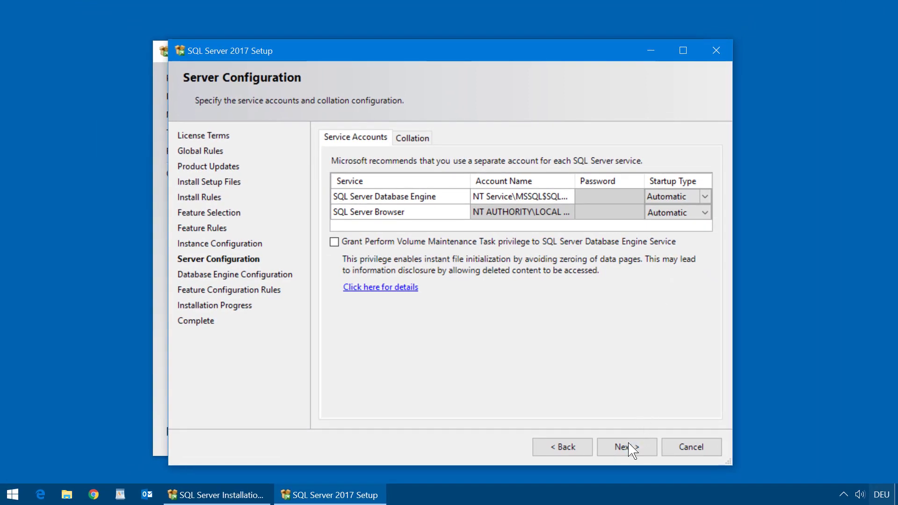
{"action": "left_click", "coordinate": [632, 449]}
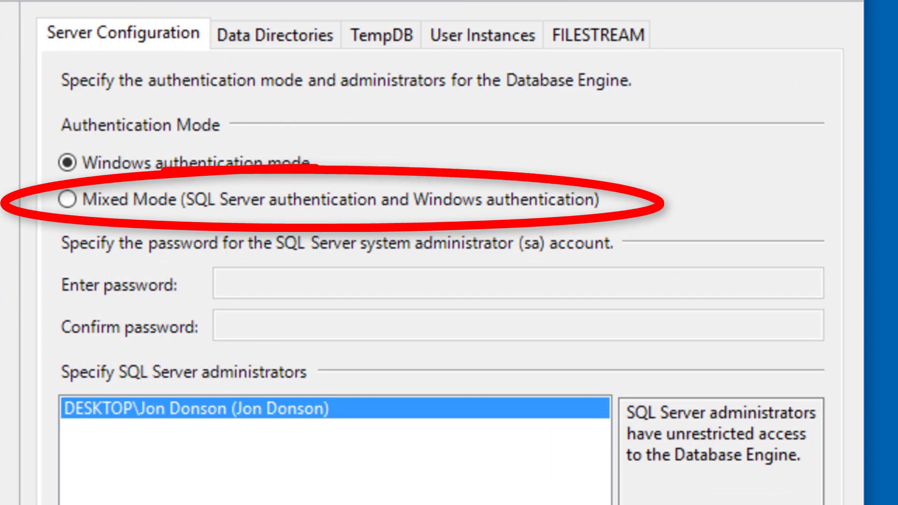
Choose Mixed Mode authentication, enter and confirm the sa password, and run the installation.
{"action": "left_click", "coordinate": [136, 198]}
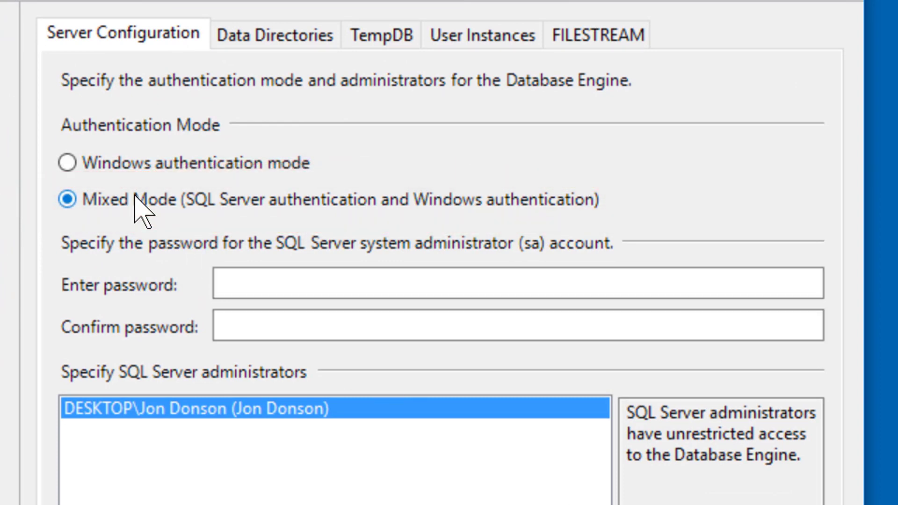
{"action": "left_click", "coordinate": [272, 282]}
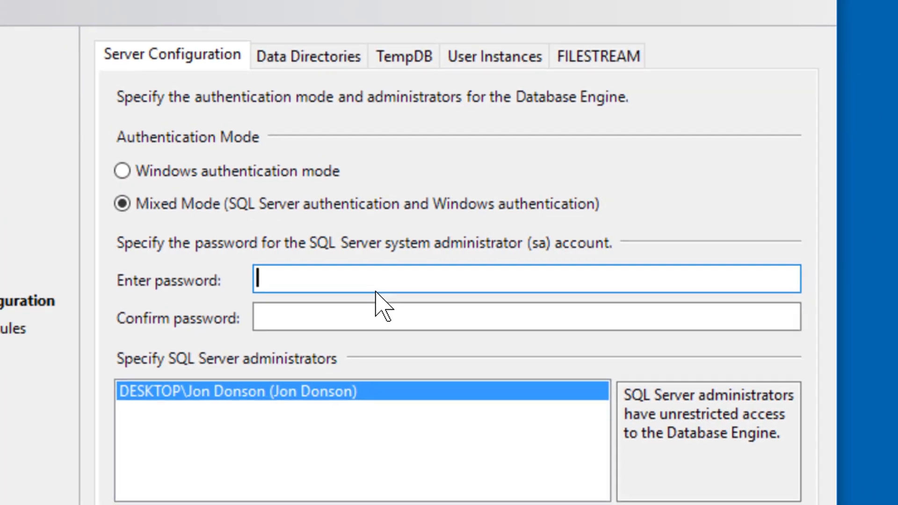
{"action": "type", "text": "***"}
{"action": "key", "text": "Tab"}
{"action": "type", "text": "***"}
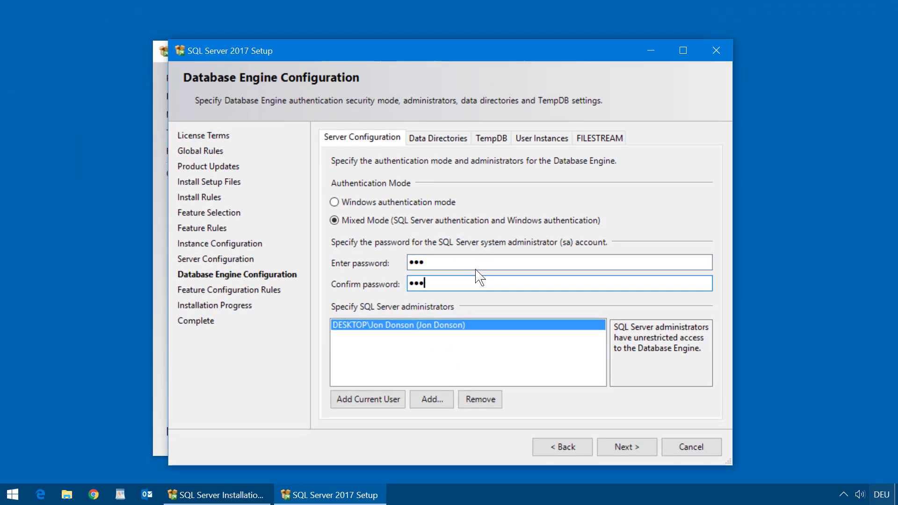
{"action": "left_click", "coordinate": [624, 445]}
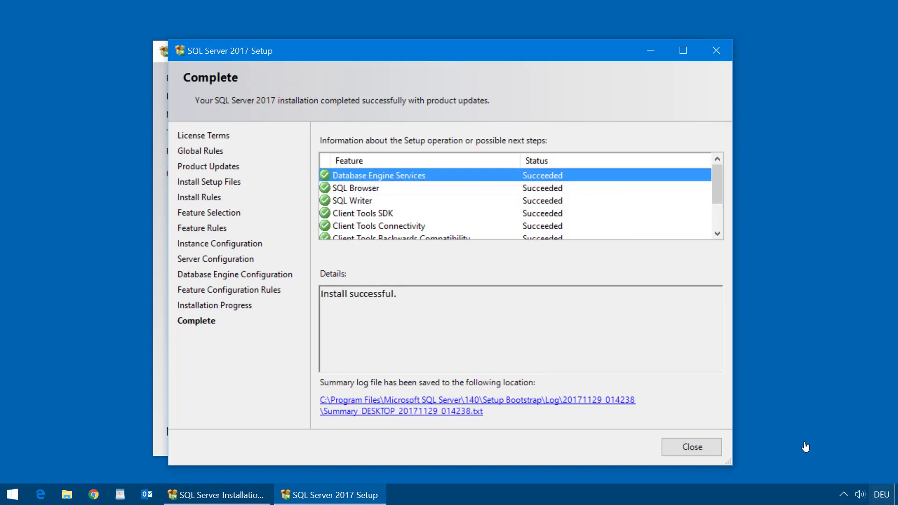
Review the completed feature list and close the finished SQL Server setup wizard.
{"action": "left_click_drag", "start_coordinate": [717, 185], "coordinate": [730, 234]}
{"action": "left_click", "coordinate": [694, 446]}
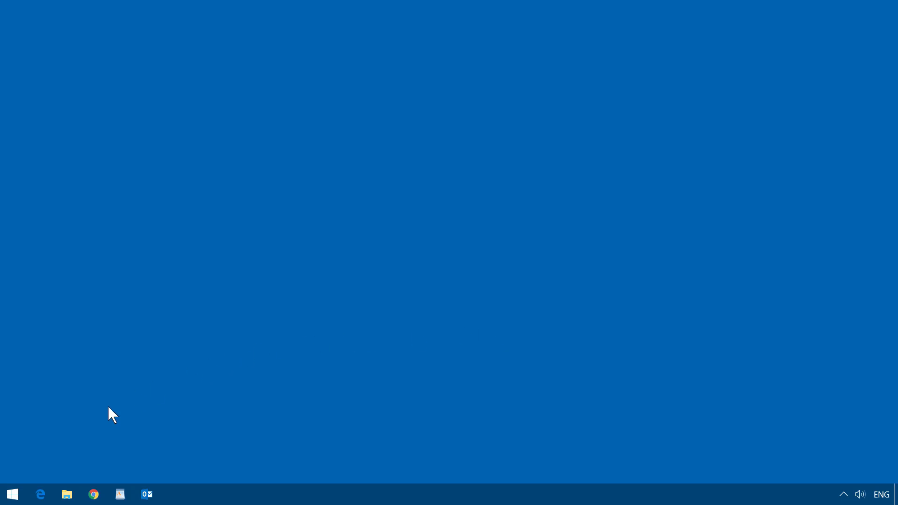
{"action": "left_click", "coordinate": [13, 494]}
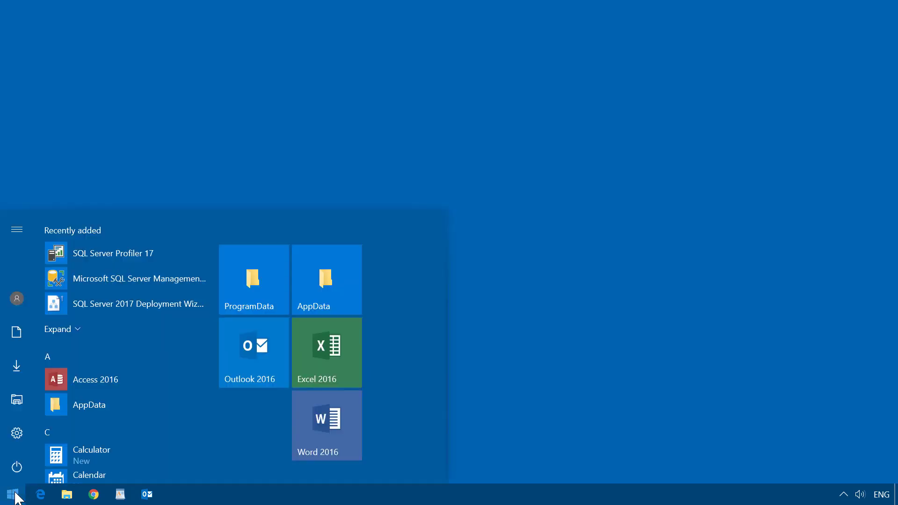
Search the Start menu for 'sql' and launch SQL Server 2017 Configuration Manager.
{"action": "type", "text": "sql"}
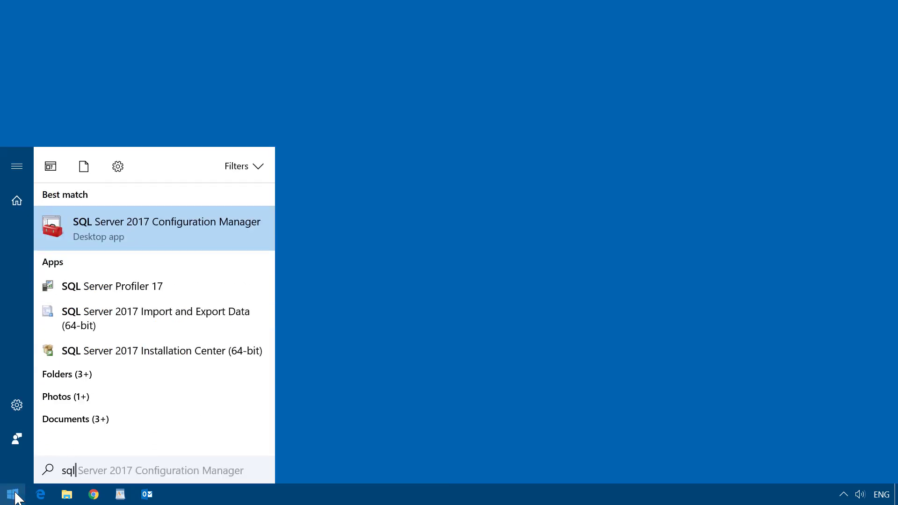
{"action": "left_click", "coordinate": [206, 241]}
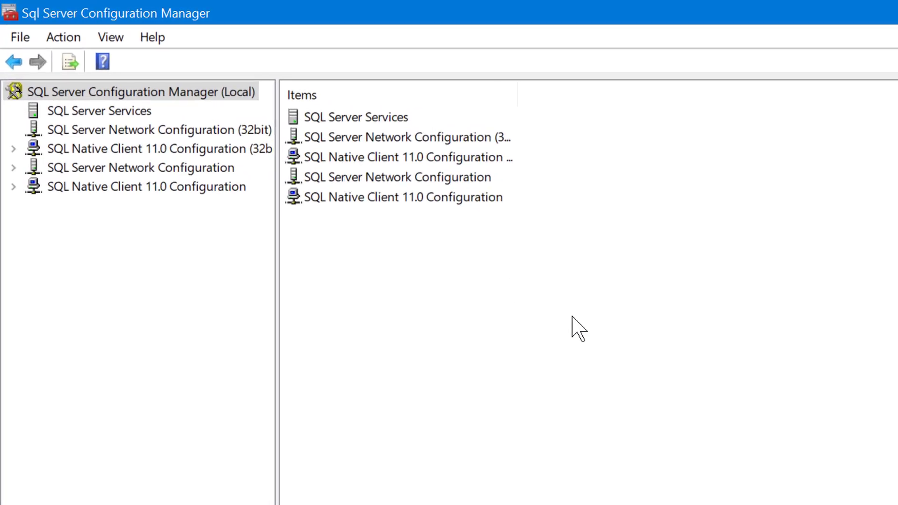
Check that TCP/IP is enabled in the 32-bit native client protocols.
{"action": "left_click", "coordinate": [159, 144]}
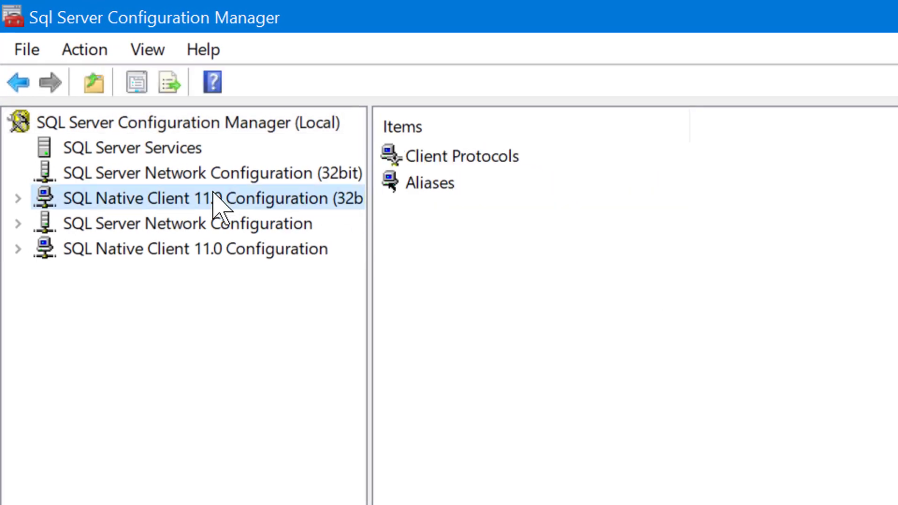
{"action": "double_click", "coordinate": [465, 159]}
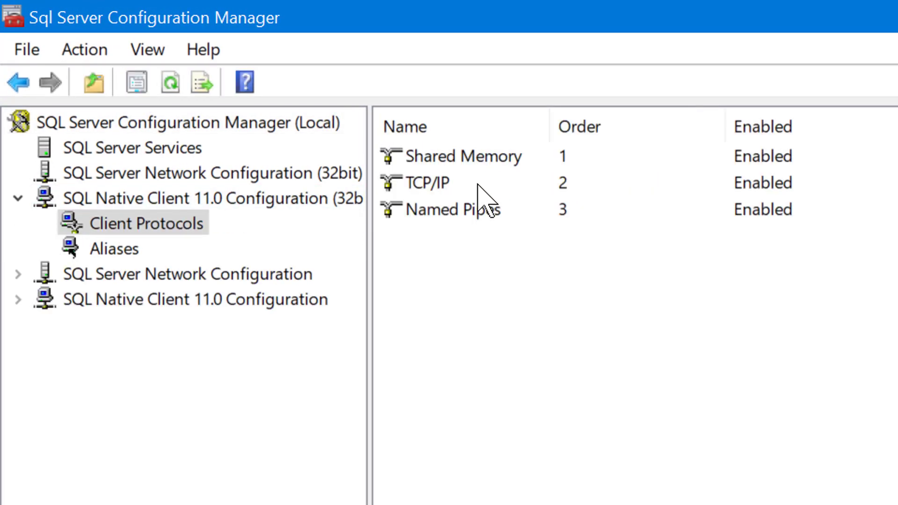
{"action": "left_click", "coordinate": [478, 186]}
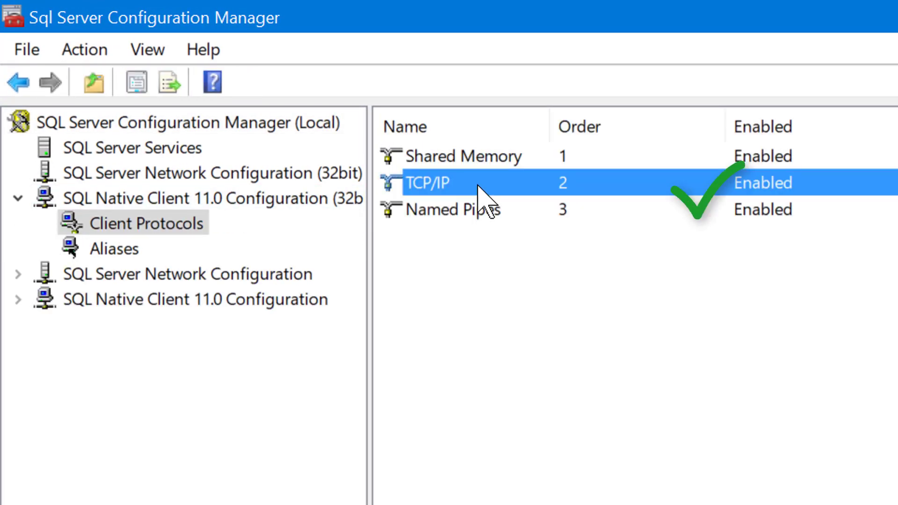
Enable the TCP/IP protocol for SQLEXPRESS and dismiss the restart warning.
{"action": "double_click", "coordinate": [224, 275]}
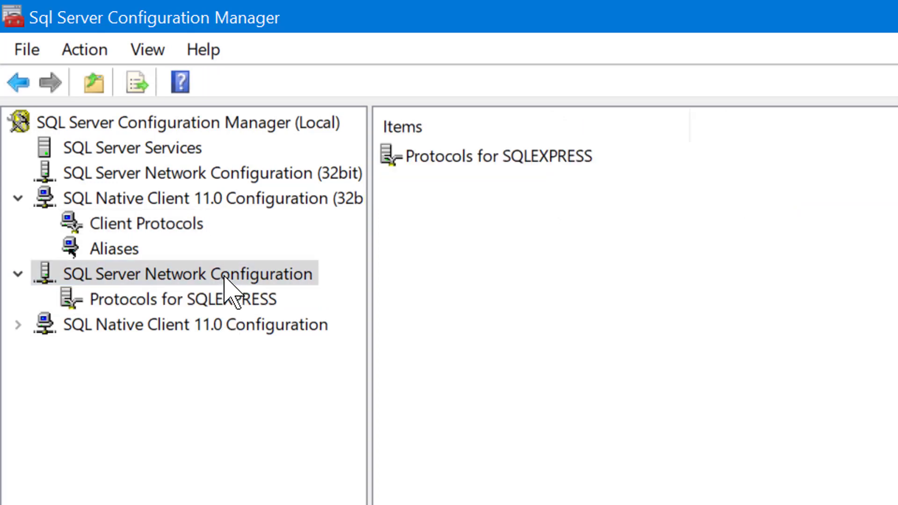
{"action": "left_click", "coordinate": [227, 299]}
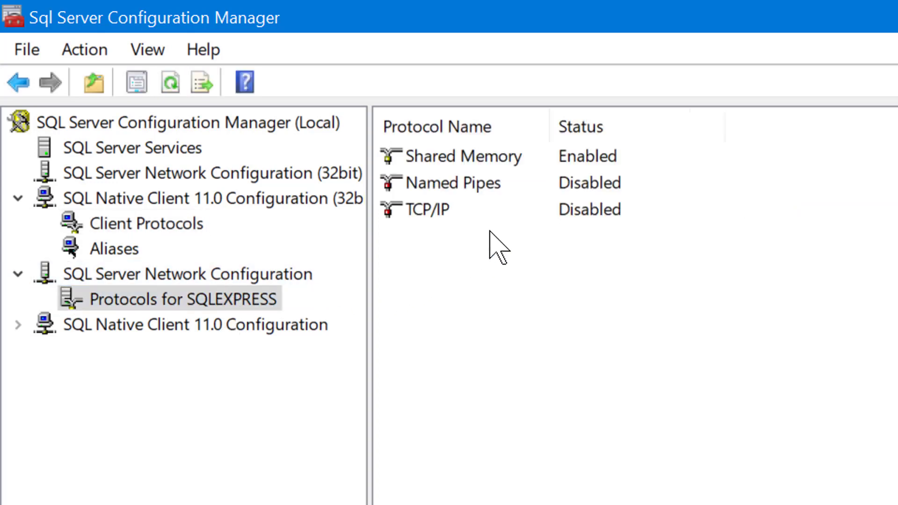
{"action": "left_click", "coordinate": [508, 209]}
{"action": "right_click", "coordinate": [507, 209]}
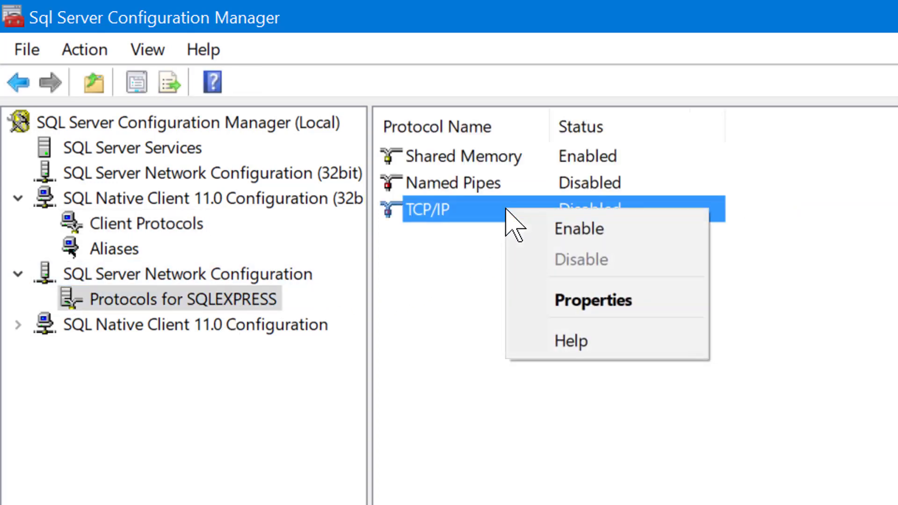
{"action": "left_click", "coordinate": [636, 230]}
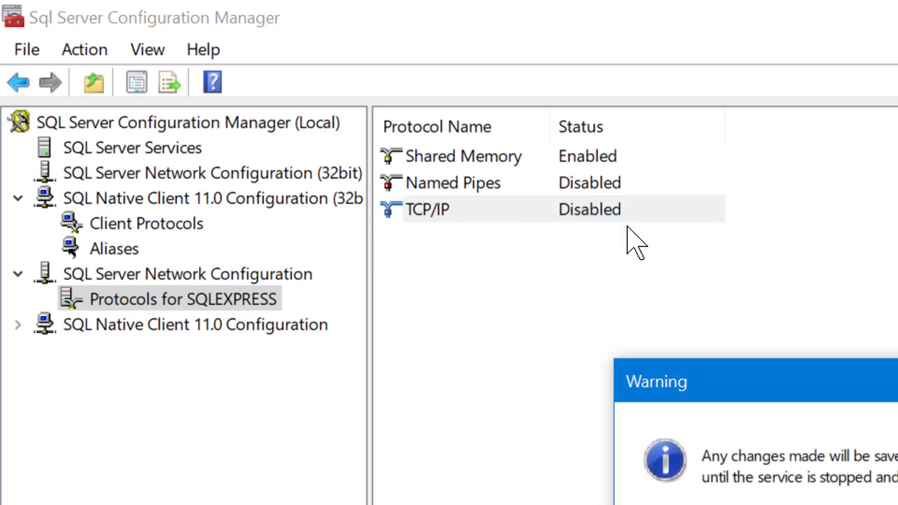
{"action": "key", "text": "Return"}
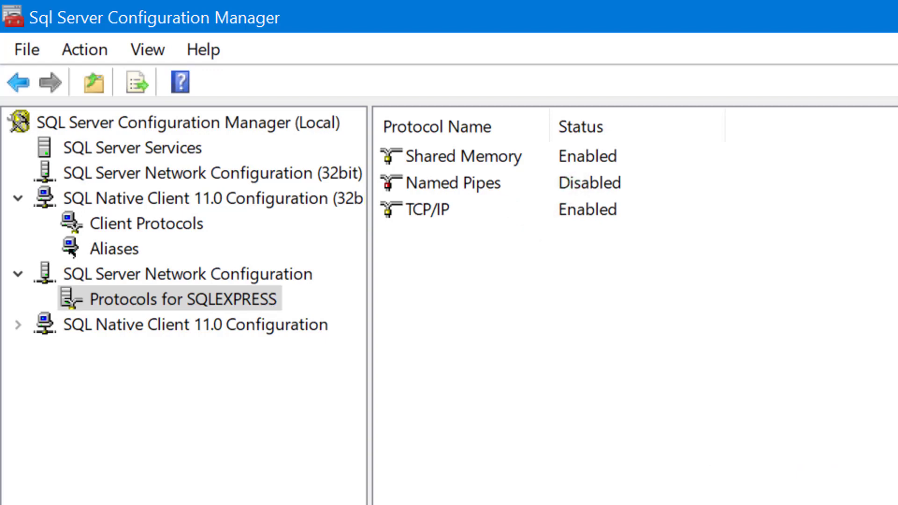
Set the SQLEXPRESS TCP/IP IPAll TCP port to 1433 and save it.
{"action": "double_click", "coordinate": [441, 210]}
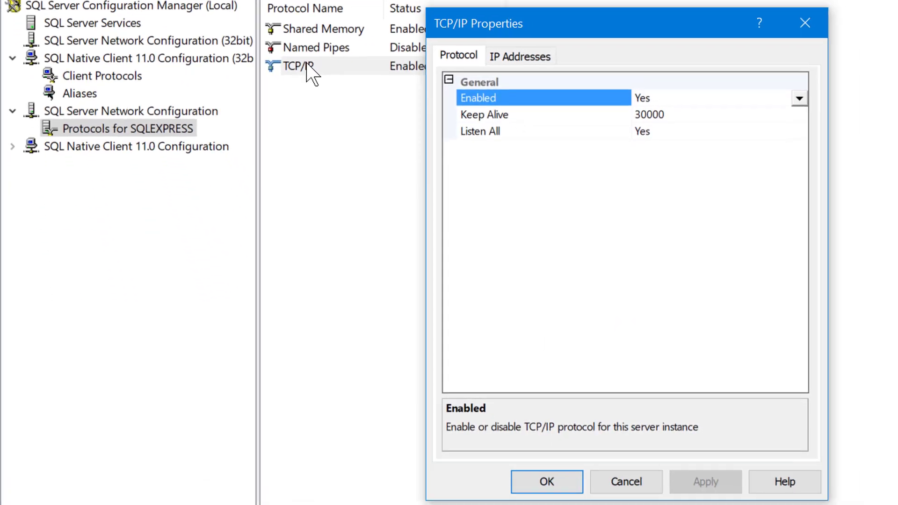
{"action": "left_click", "coordinate": [511, 60]}
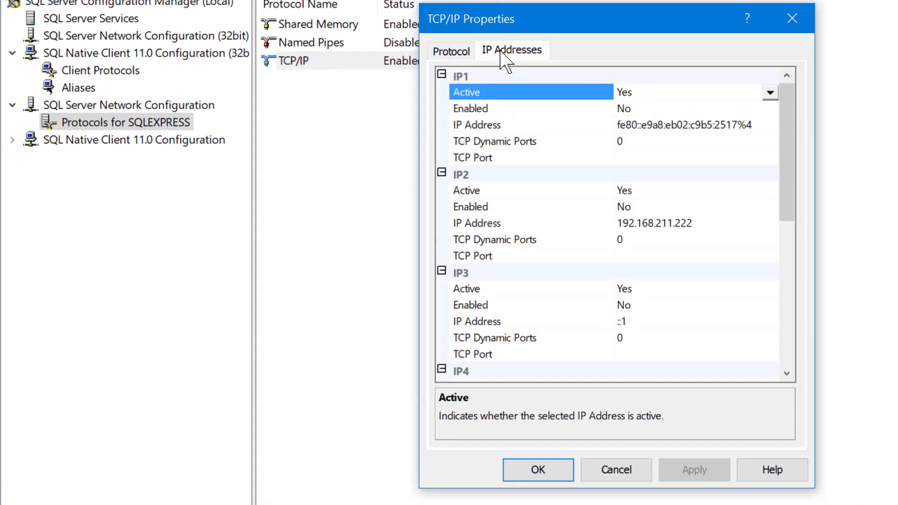
{"action": "left_click_drag", "start_coordinate": [789, 165], "coordinate": [792, 357]}
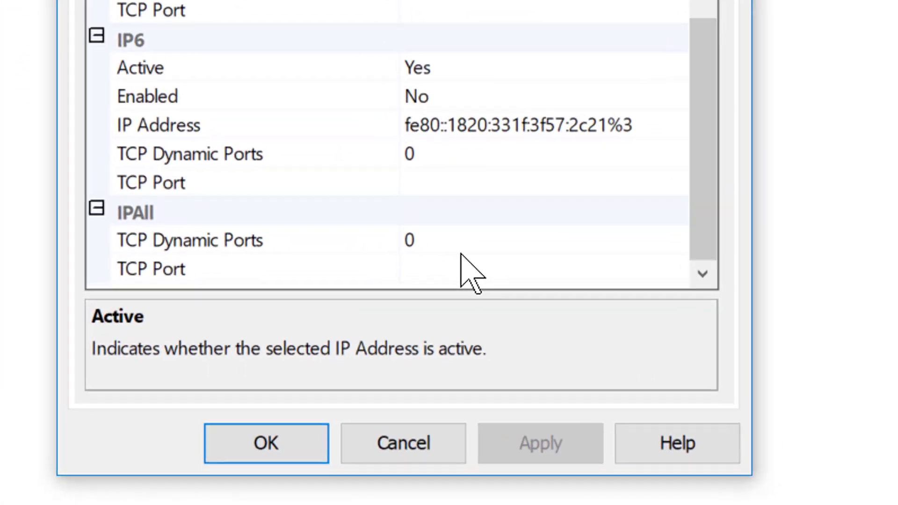
{"action": "left_click", "coordinate": [579, 335]}
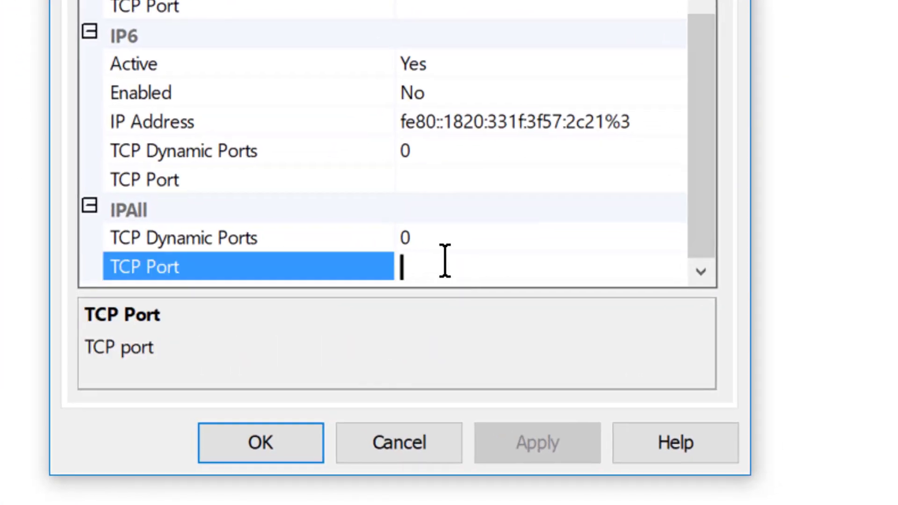
{"action": "type", "text": "1433"}
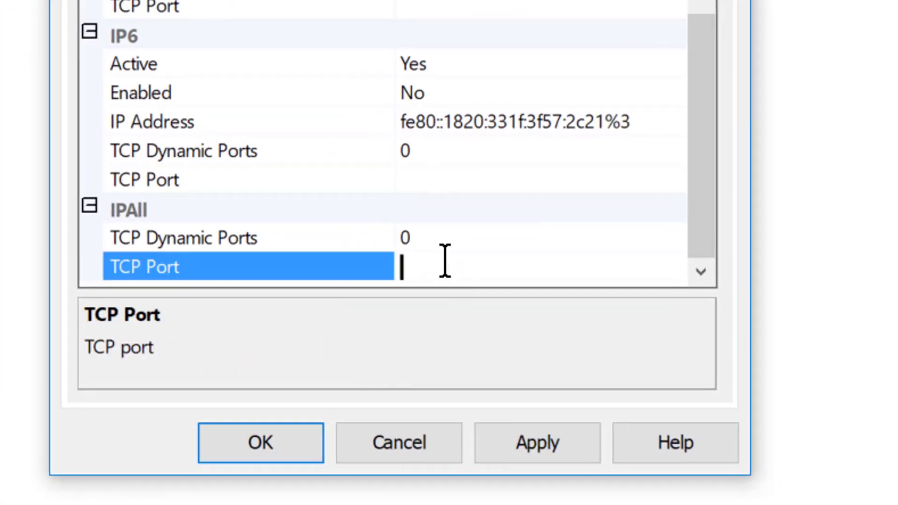
{"action": "left_click", "coordinate": [307, 440]}
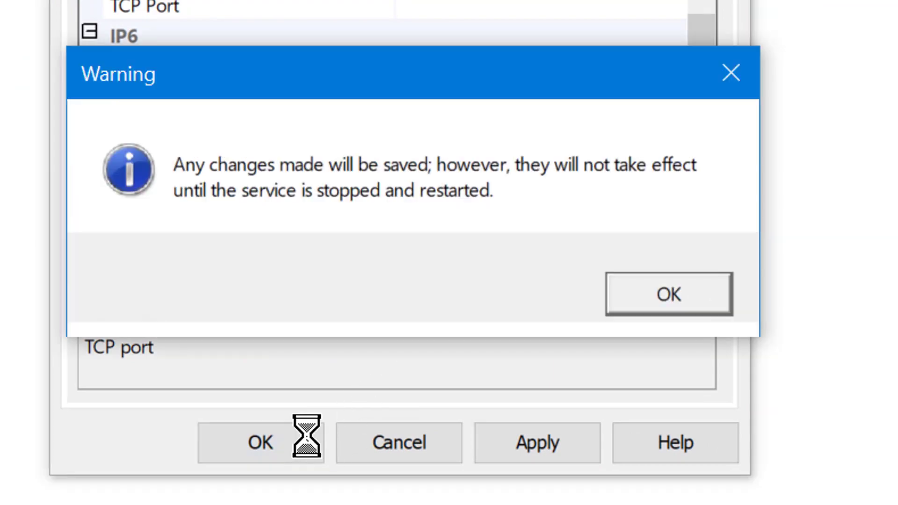
{"action": "left_click", "coordinate": [652, 299]}
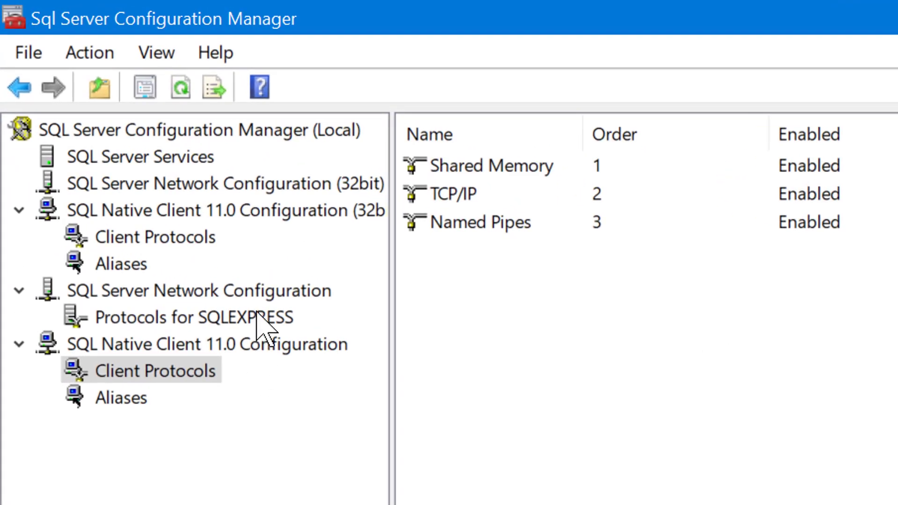
Restart the SQL Server (SQLEXPRESS) service from the SQL Server Services list.
{"action": "left_click", "coordinate": [184, 159]}
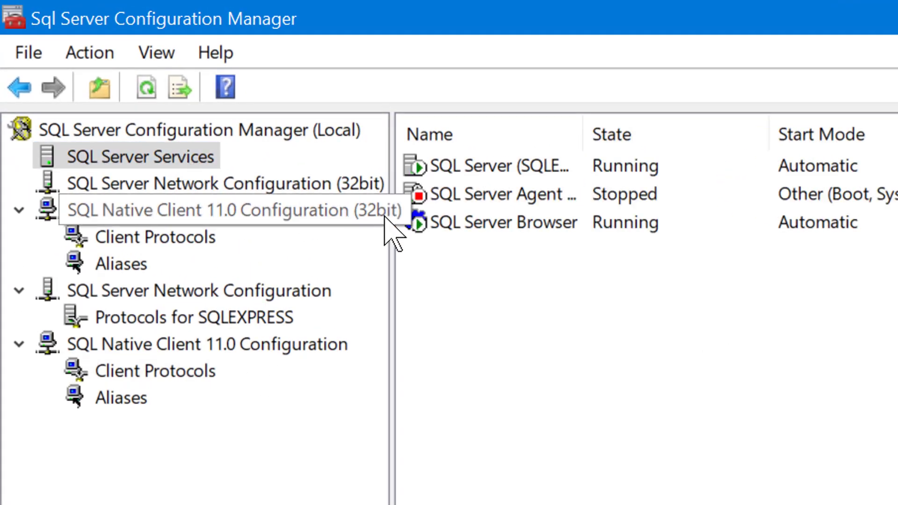
{"action": "right_click", "coordinate": [474, 168]}
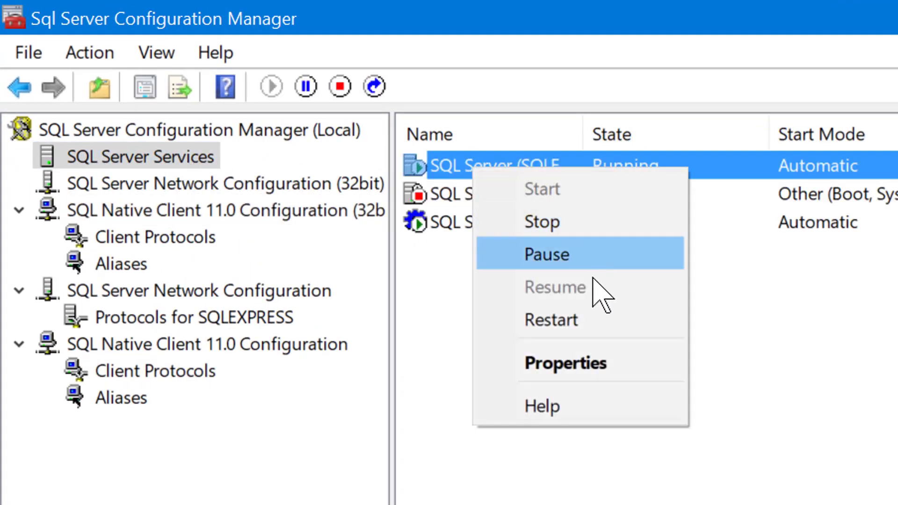
{"action": "left_click", "coordinate": [588, 322]}
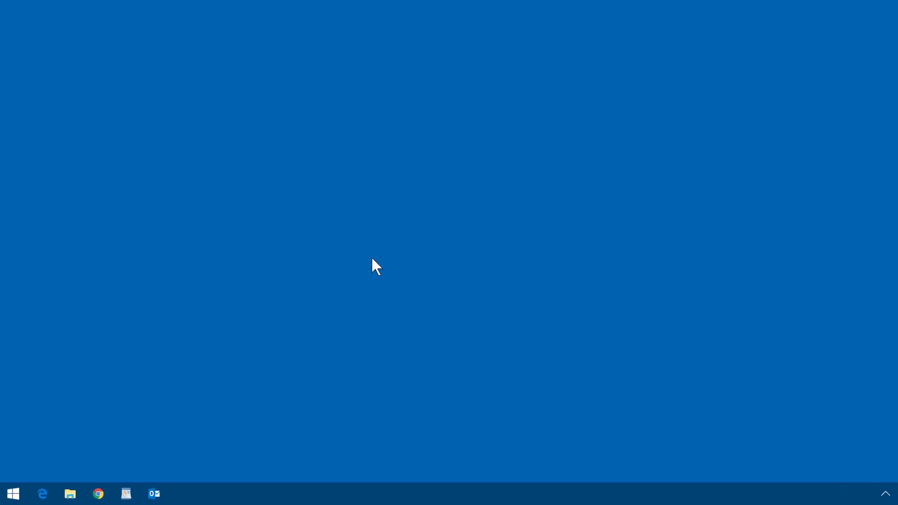
Open Windows Defender Firewall advanced settings and show the inbound rules.
{"action": "key", "text": "super"}
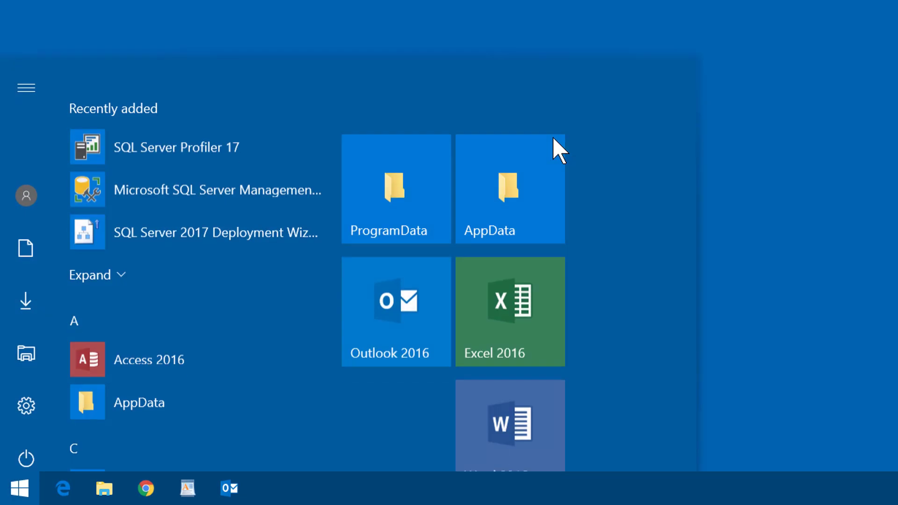
{"action": "type", "text": "firewall"}
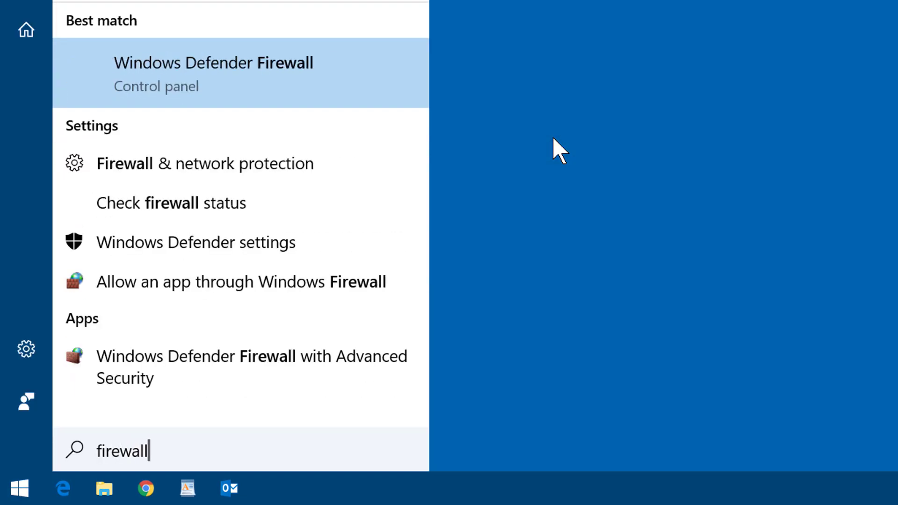
{"action": "left_click", "coordinate": [344, 89]}
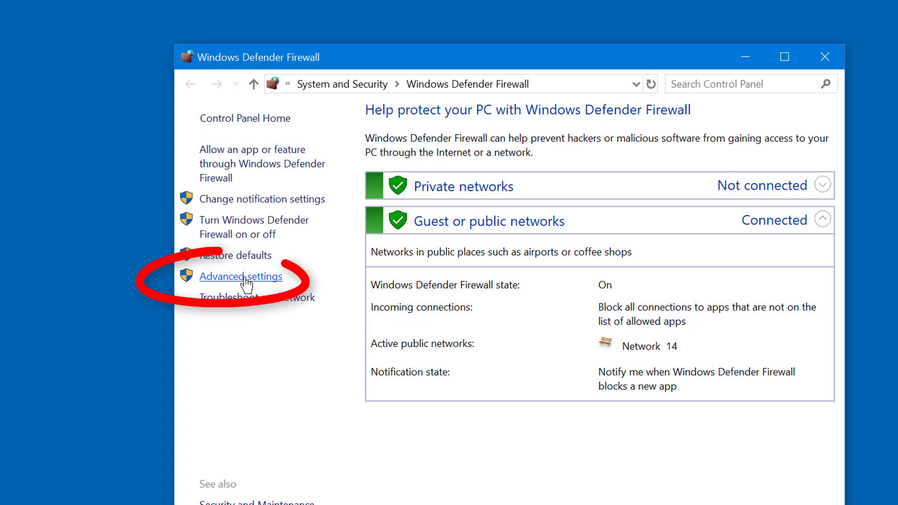
{"action": "left_click", "coordinate": [245, 277]}
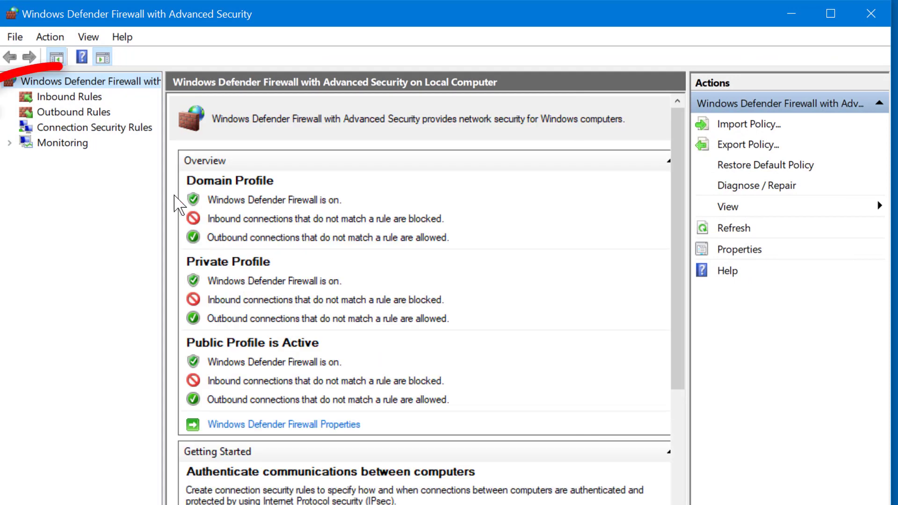
{"action": "left_click", "coordinate": [78, 97]}
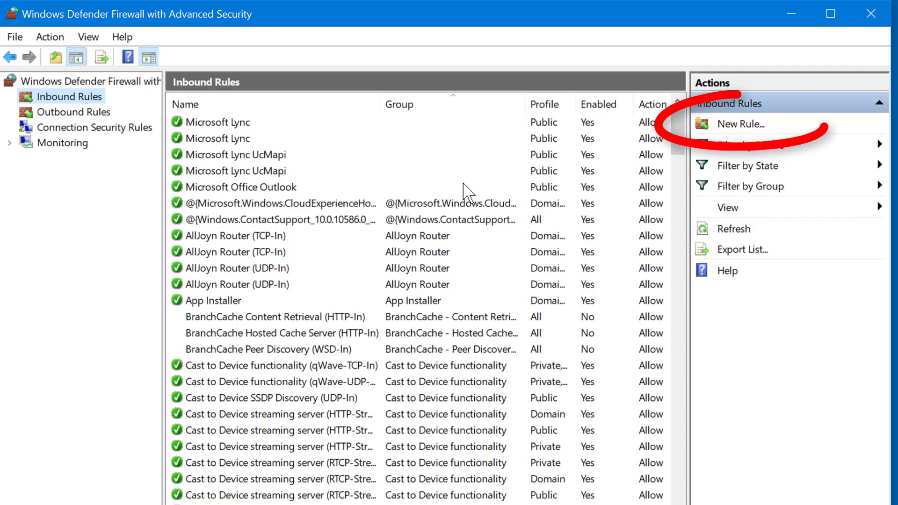
Add an inbound Port rule allowing TCP 1433, named SQL Server.
{"action": "left_click", "coordinate": [755, 132]}
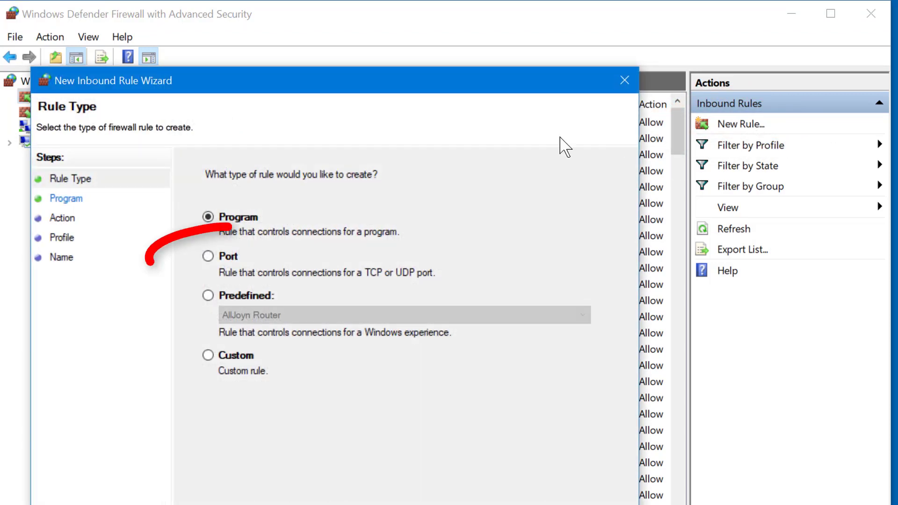
{"action": "left_click", "coordinate": [223, 255]}
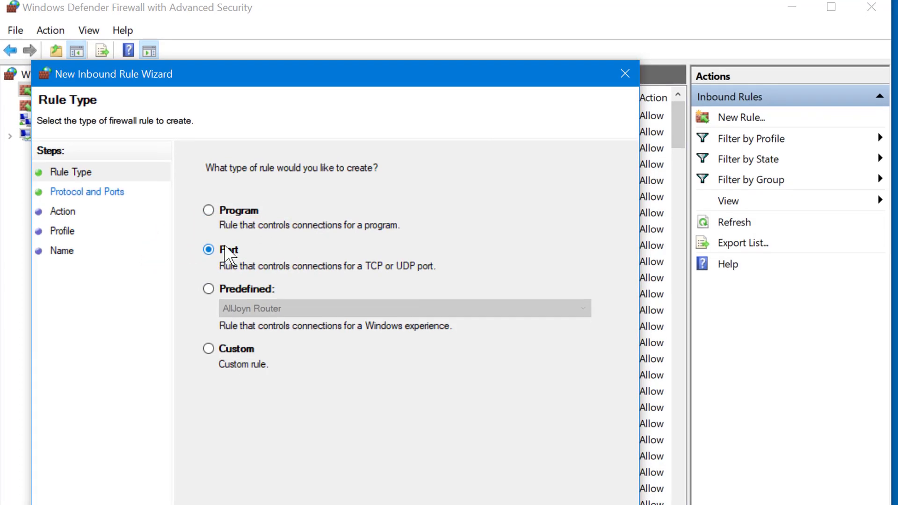
{"action": "left_click", "coordinate": [536, 478]}
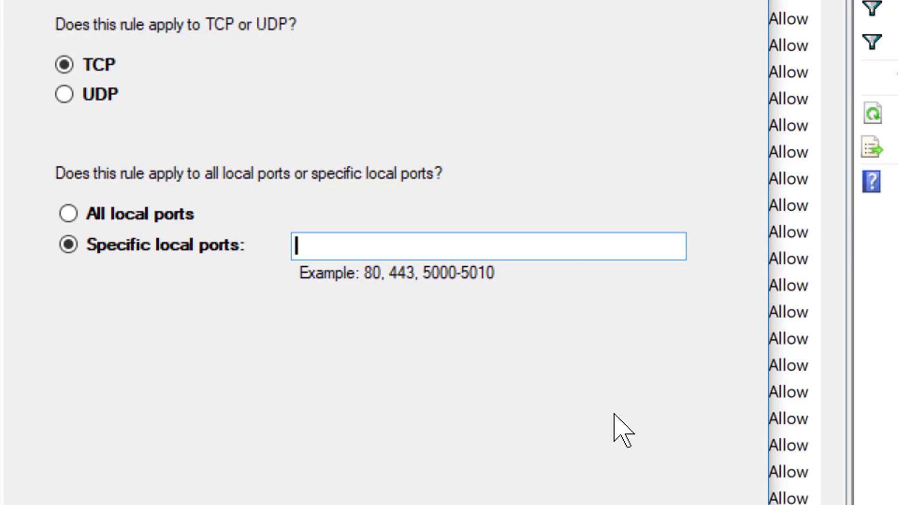
{"action": "type", "text": "1433"}
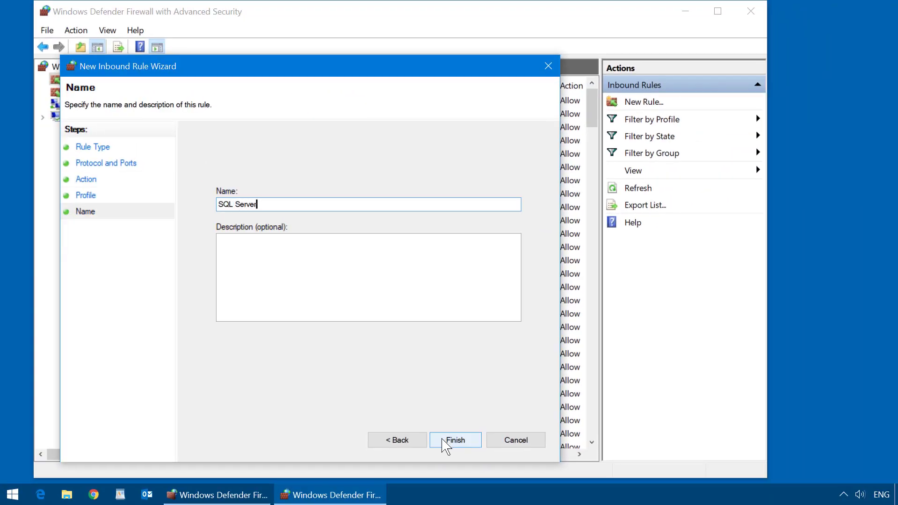
{"action": "left_click", "coordinate": [449, 440]}
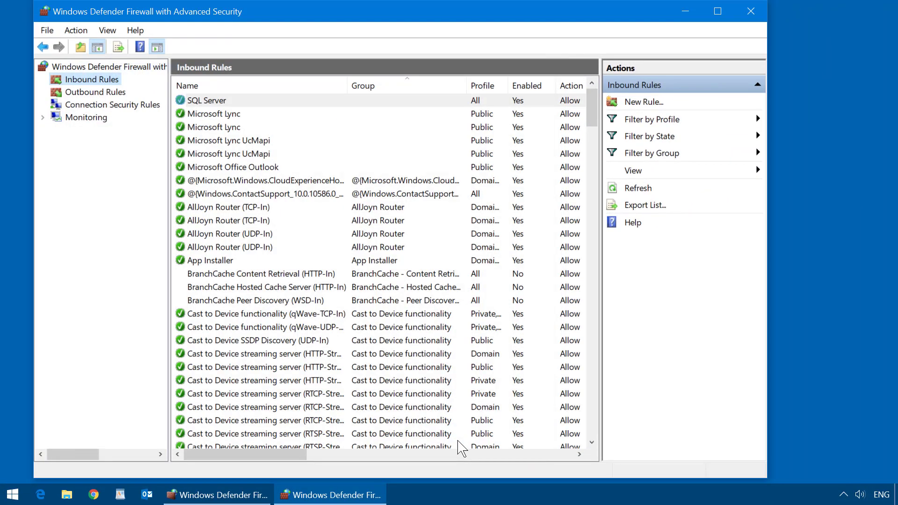
{"action": "left_click", "coordinate": [755, 15]}
Install SQL Server Management Studio 17.3 from SSMS-Setup-ENU in Downloads.
{"action": "left_click", "coordinate": [722, 45]}
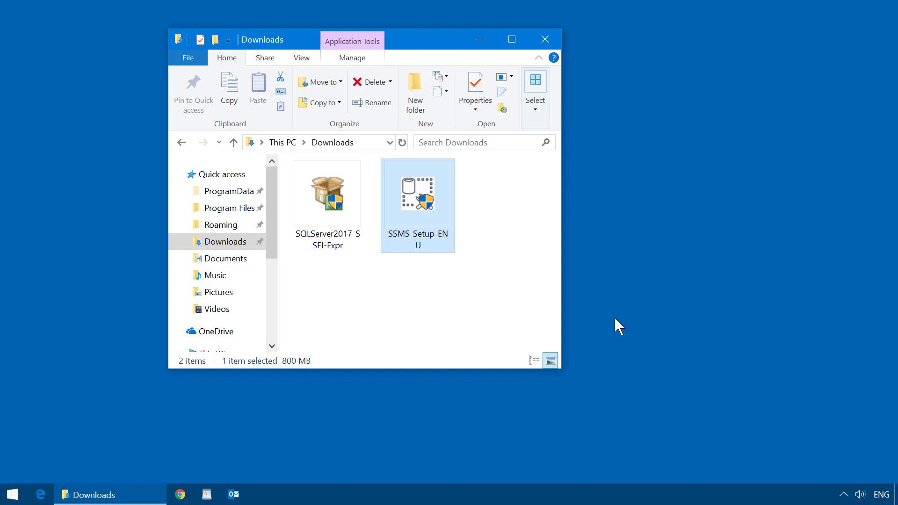
{"action": "double_click", "coordinate": [429, 205]}
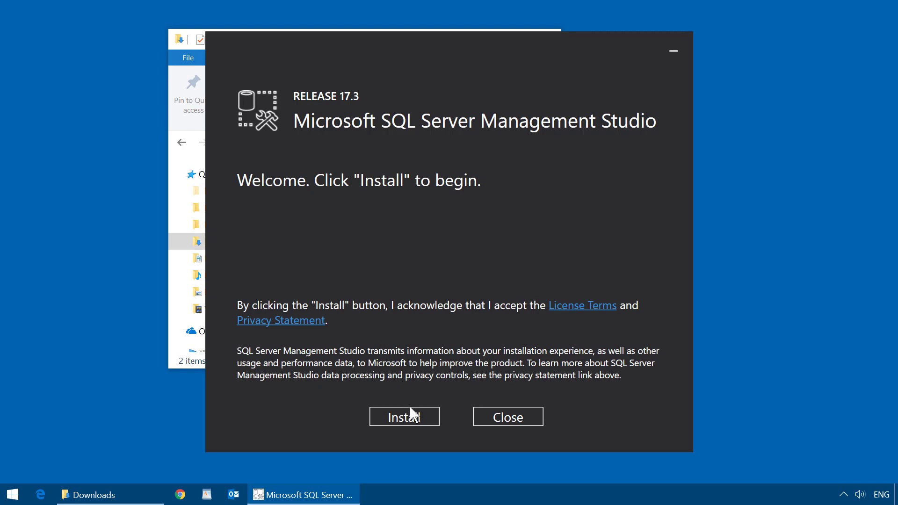
{"action": "left_click", "coordinate": [411, 415]}
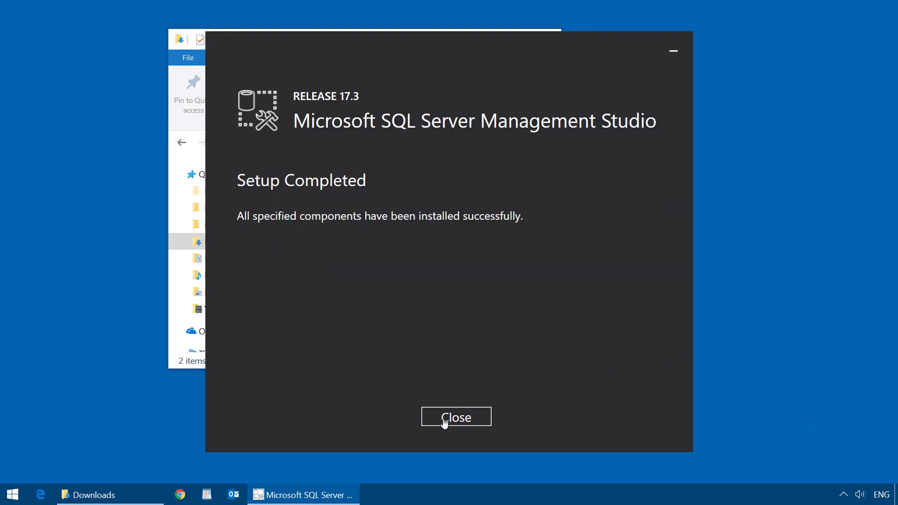
{"action": "left_click", "coordinate": [445, 423]}
Search Start for 'management' and launch SQL Server Management Studio 17.
{"action": "key", "text": "super"}
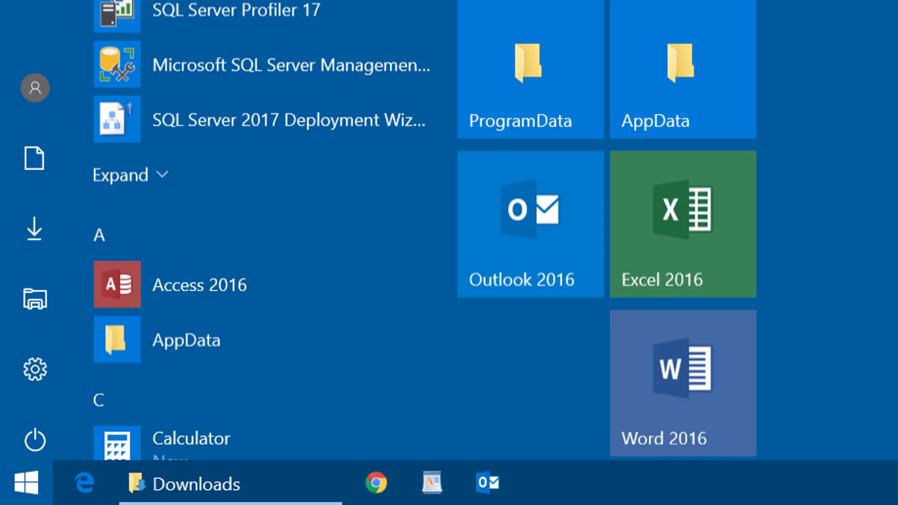
{"action": "type", "text": "management"}
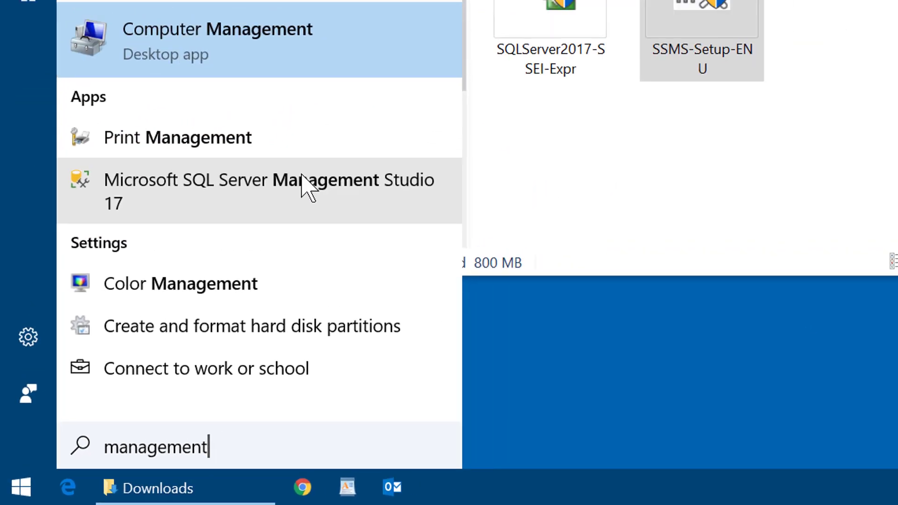
{"action": "left_click", "coordinate": [376, 95]}
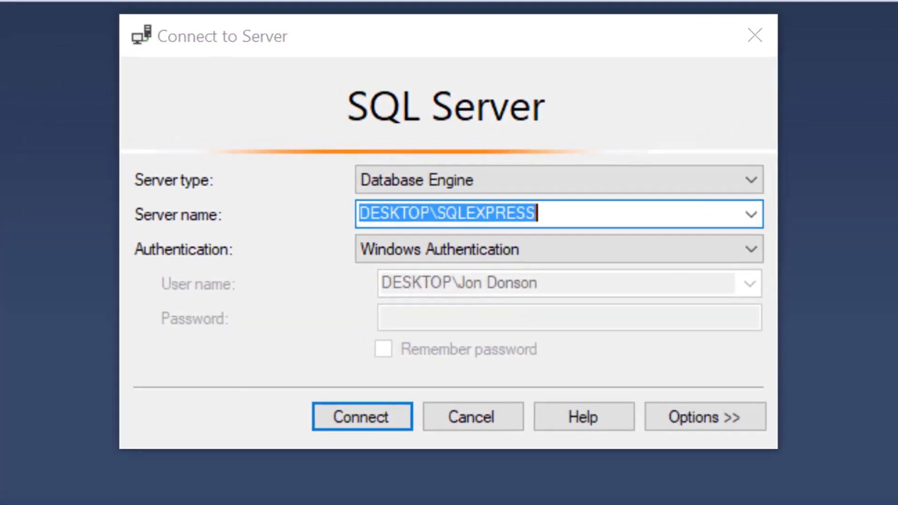
Connect to DESKTOP\SQLEXPRESS with SQL Server Authentication as sa, remembering the password.
{"action": "left_click", "coordinate": [588, 247]}
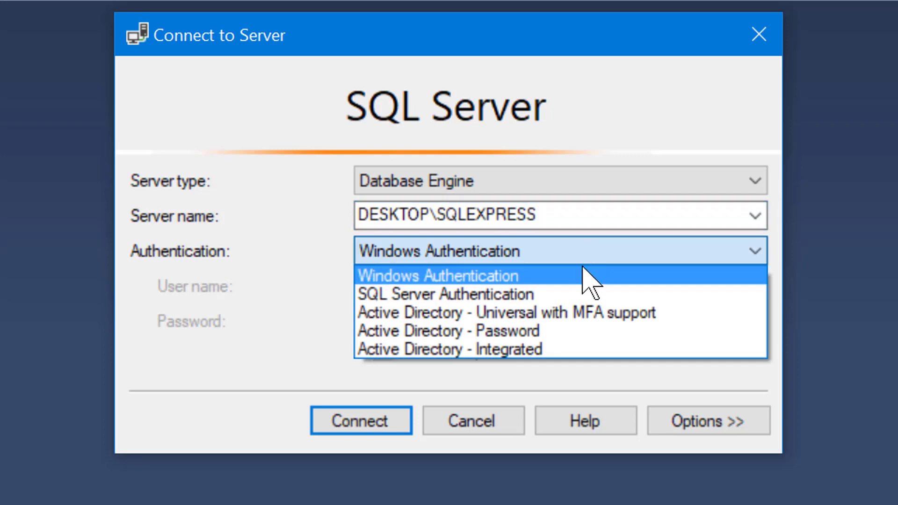
{"action": "left_click", "coordinate": [589, 294]}
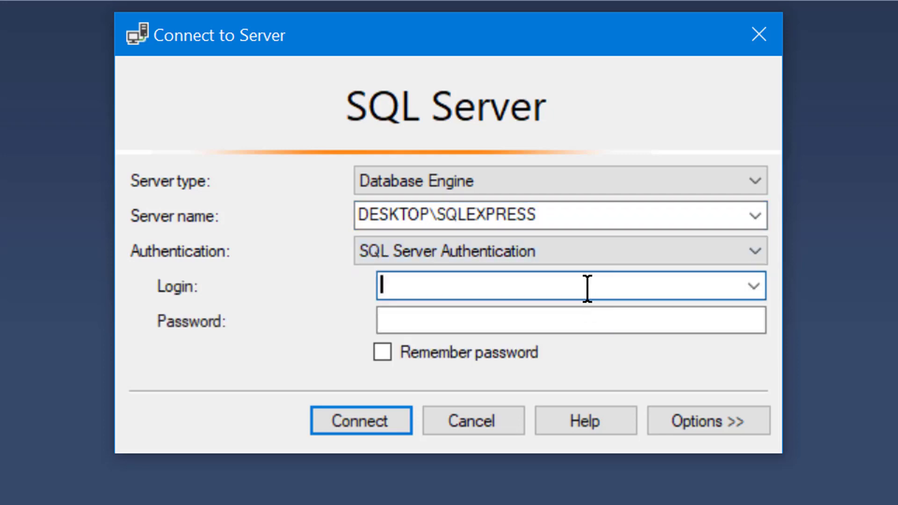
{"action": "type", "text": "sa"}
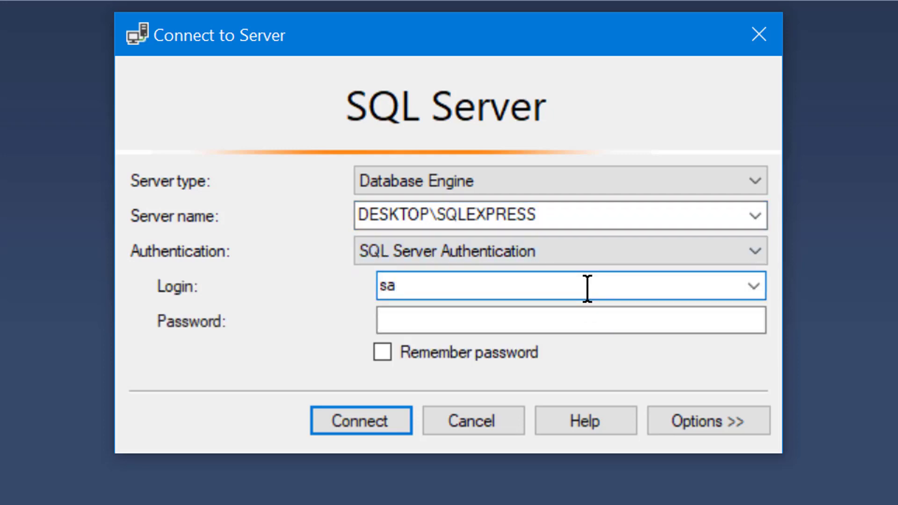
{"action": "left_click", "coordinate": [565, 315]}
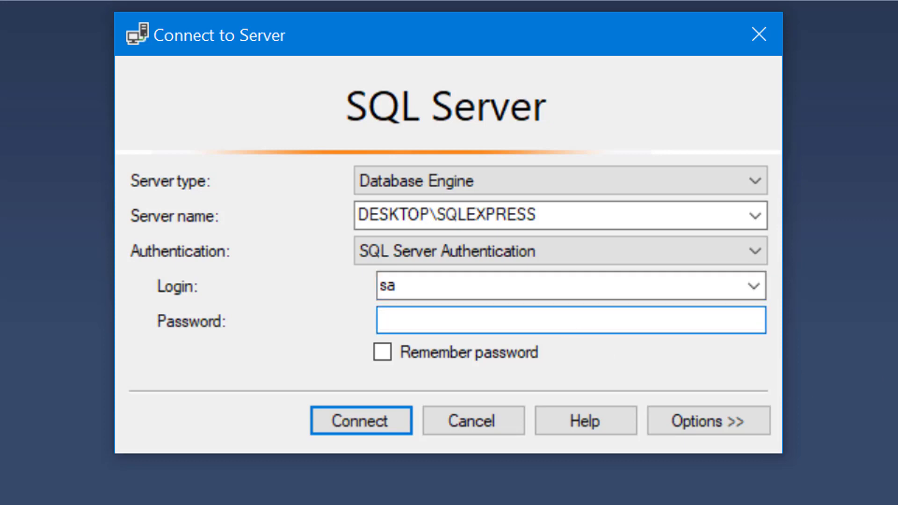
{"action": "type", "text": "***"}
{"action": "left_click", "coordinate": [491, 357]}
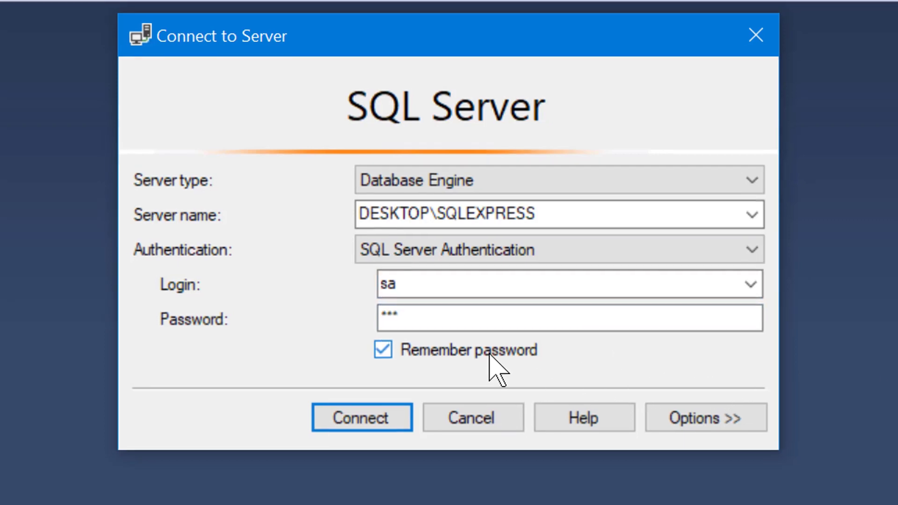
{"action": "left_click", "coordinate": [403, 315]}
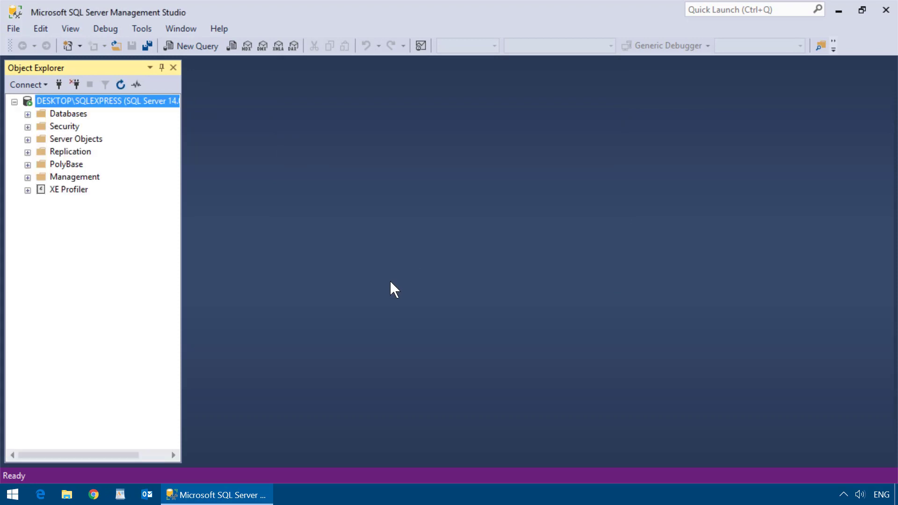
Expand Security > Logins and start a New Login.
{"action": "left_click", "coordinate": [28, 126]}
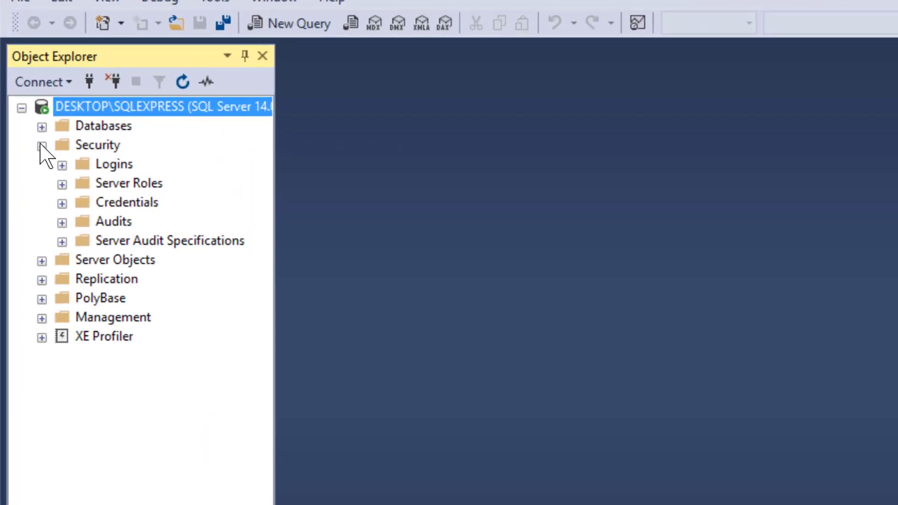
{"action": "left_click", "coordinate": [62, 165]}
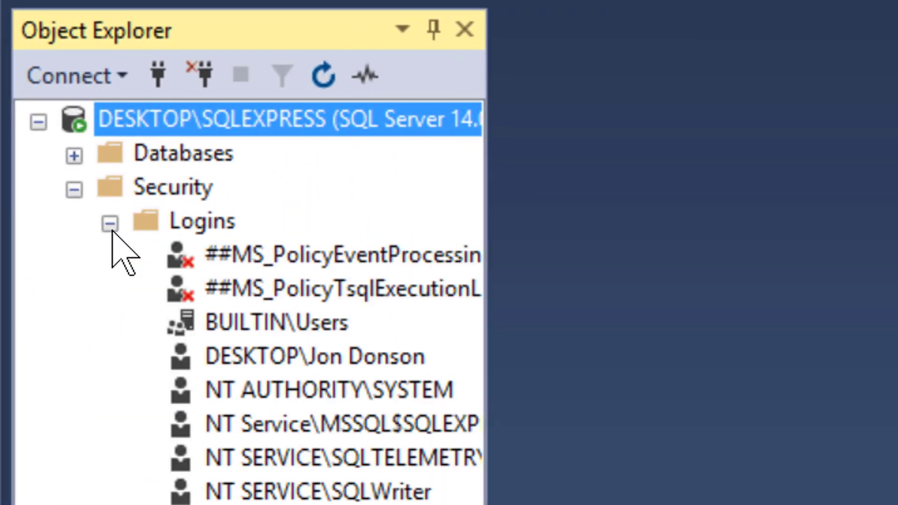
{"action": "right_click", "coordinate": [199, 221]}
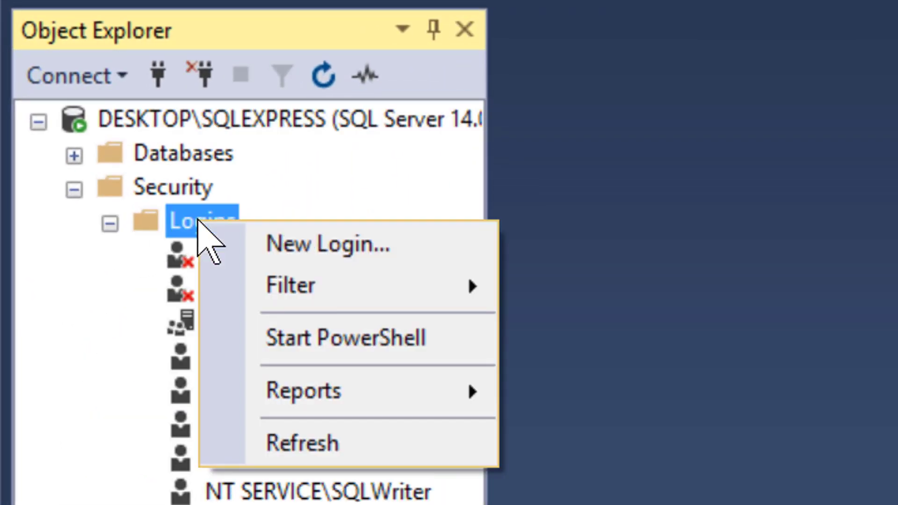
{"action": "left_click", "coordinate": [350, 246]}
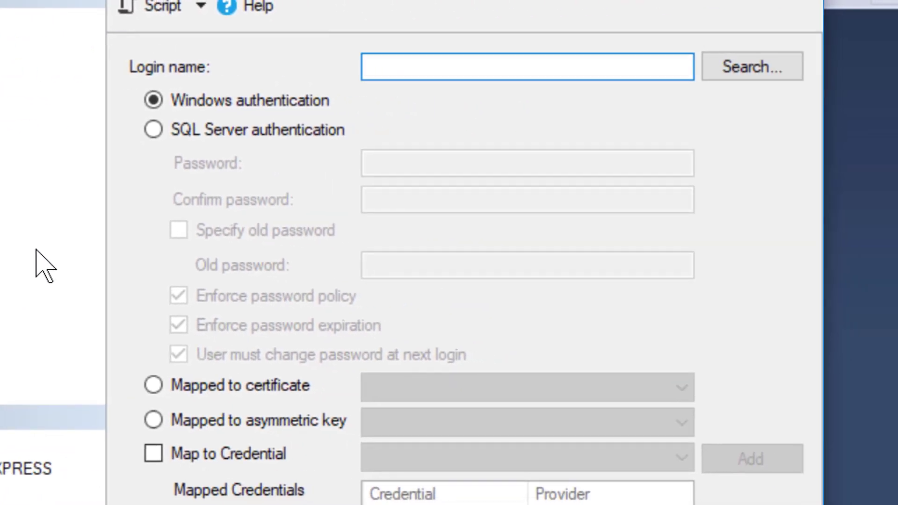
Create a SQL Server authentication login with a login name and confirmed password.
{"action": "left_click", "coordinate": [281, 126]}
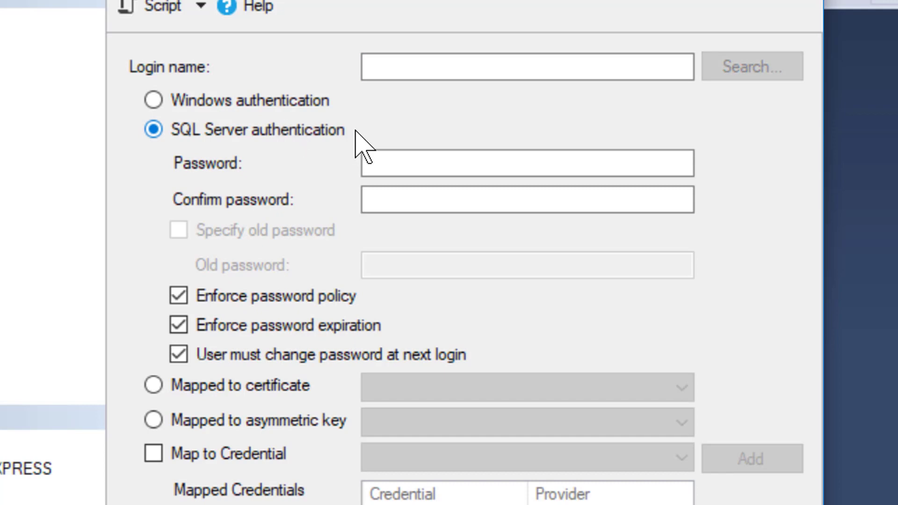
{"action": "left_click", "coordinate": [421, 66]}
{"action": "type", "text": "Matt Tress"}
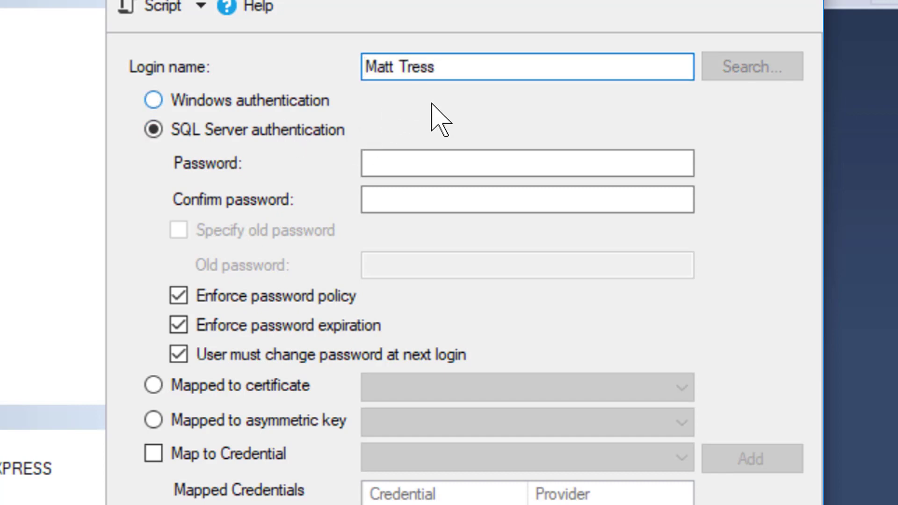
{"action": "left_click", "coordinate": [477, 164]}
{"action": "type", "text": "123"}
{"action": "key", "text": "Tab"}
{"action": "type", "text": "123"}
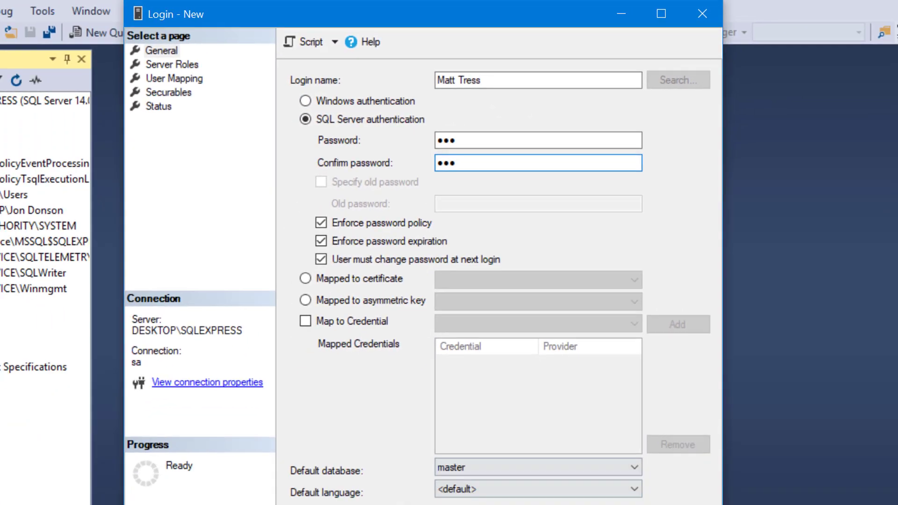
{"action": "left_click", "coordinate": [592, 450]}
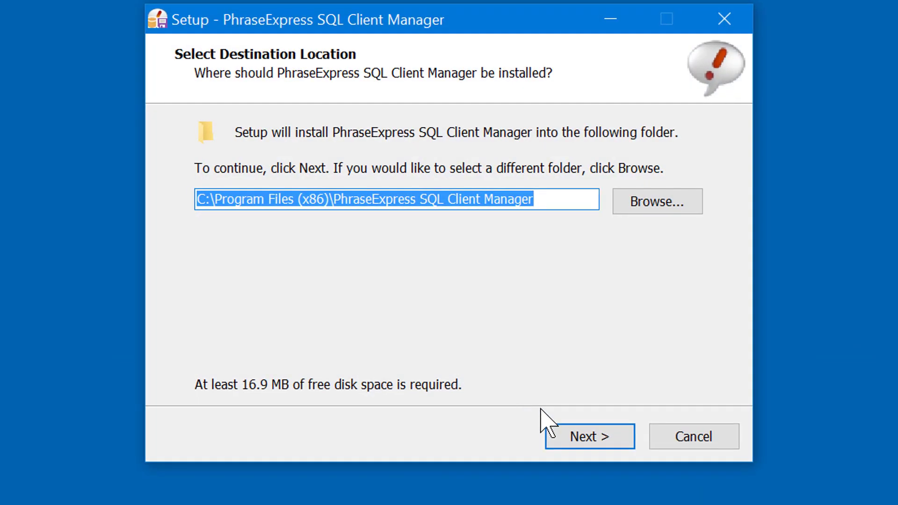
Accept the default installation folder and install SQL Client Manager.
{"action": "left_click", "coordinate": [578, 429]}
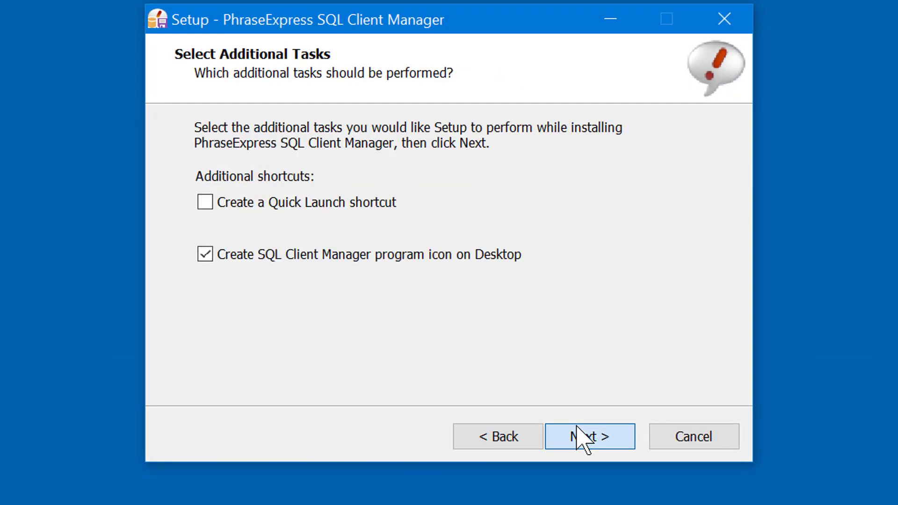
{"action": "left_click", "coordinate": [577, 427]}
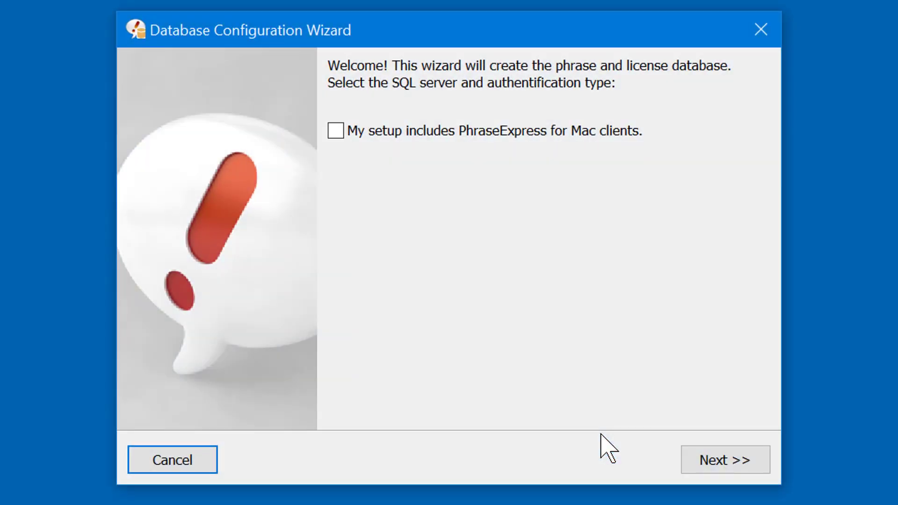
Enable support for PhraseExpress Mac clients and enter the sa password.
{"action": "left_click", "coordinate": [343, 134]}
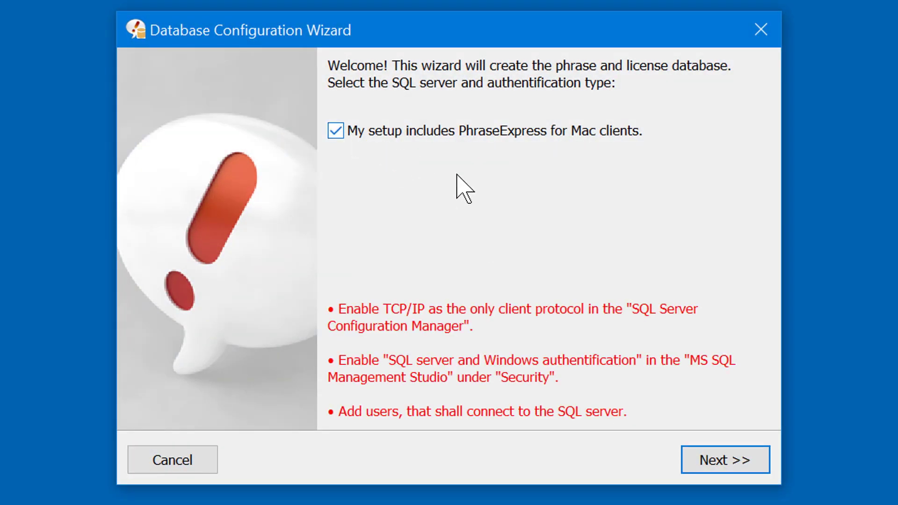
{"action": "left_click", "coordinate": [714, 463]}
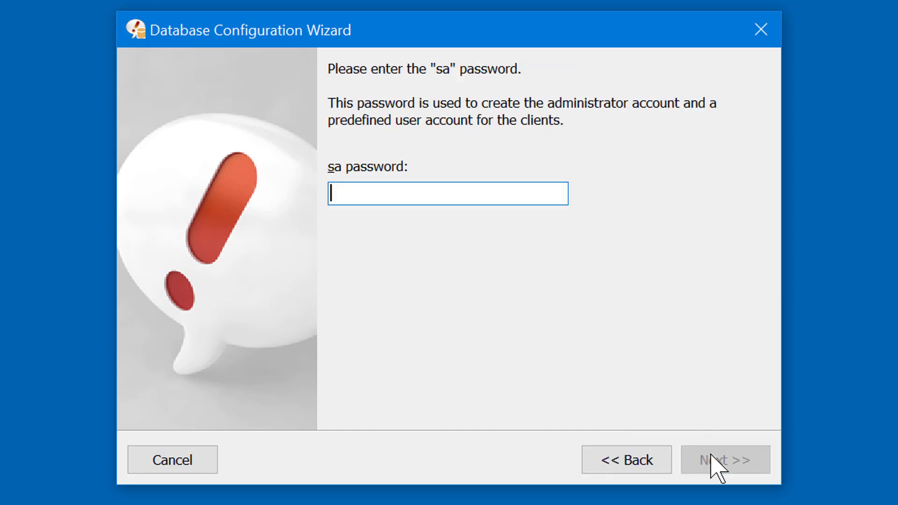
{"action": "type", "text": "•••"}
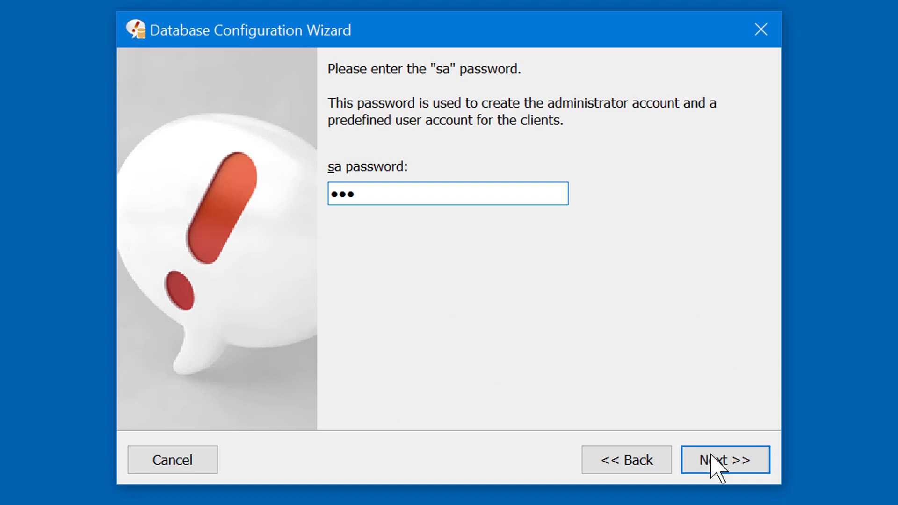
{"action": "left_click", "coordinate": [725, 449]}
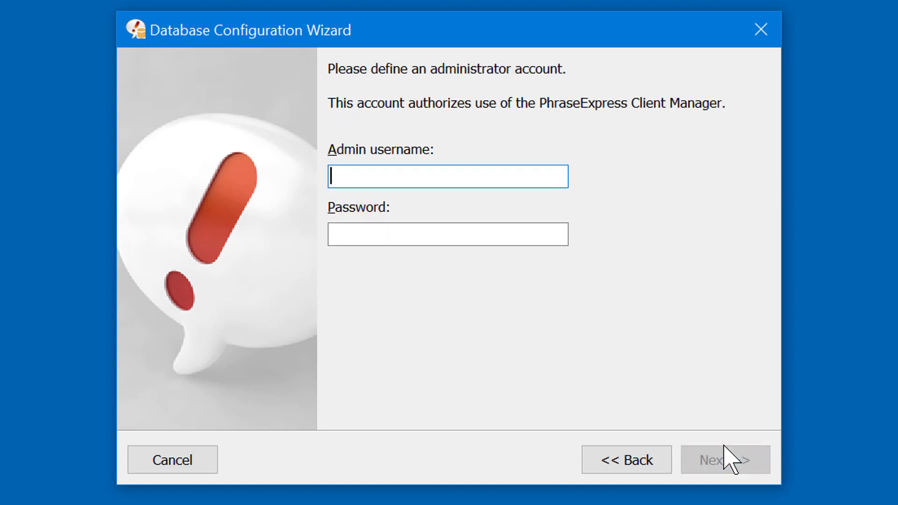
Define an administrator account named 'admin' with its password.
{"action": "type", "text": "admin"}
{"action": "key", "text": "Tab"}
{"action": "type", "text": "••"}
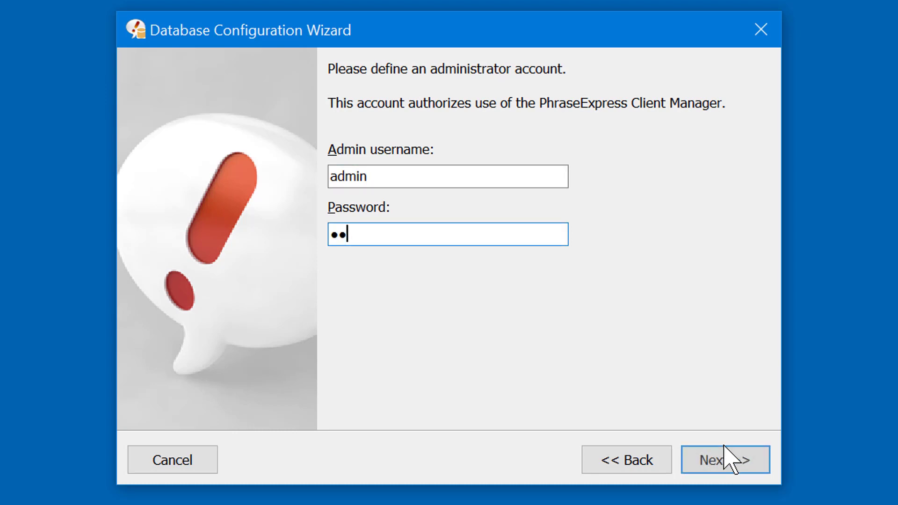
{"action": "type", "text": "•"}
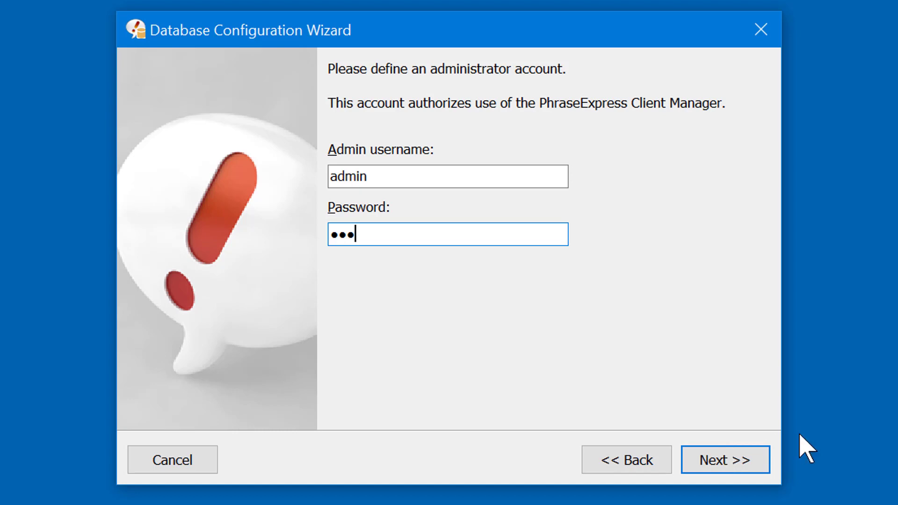
{"action": "left_click", "coordinate": [743, 452]}
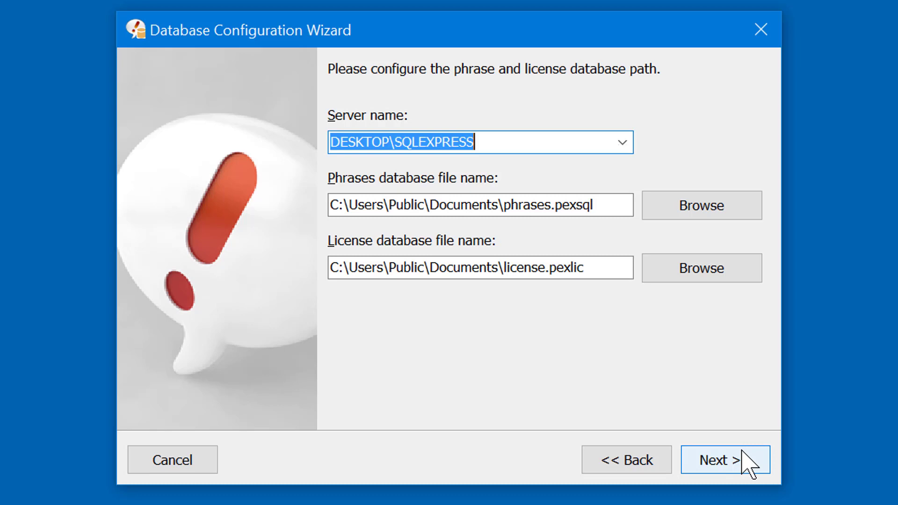
Create the databases, allow firewall access on private networks, and generate the client config file.
{"action": "left_click", "coordinate": [743, 452]}
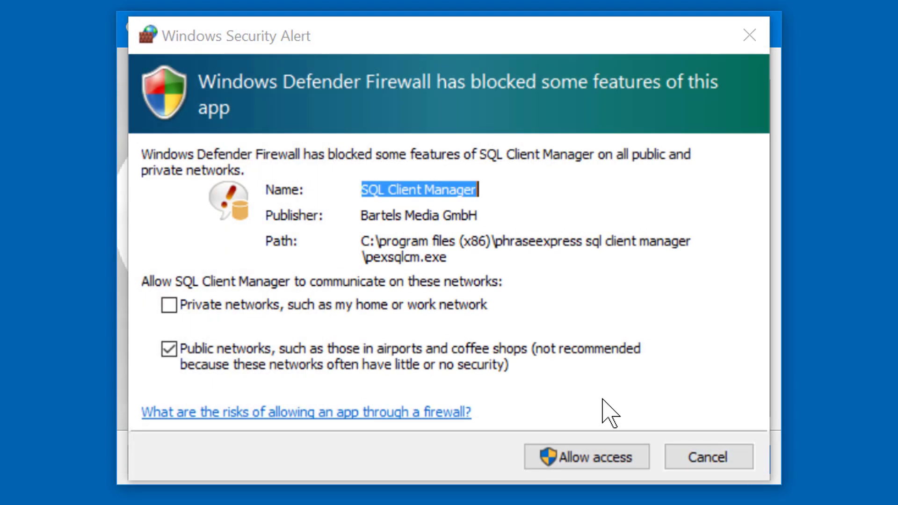
{"action": "left_click", "coordinate": [464, 307]}
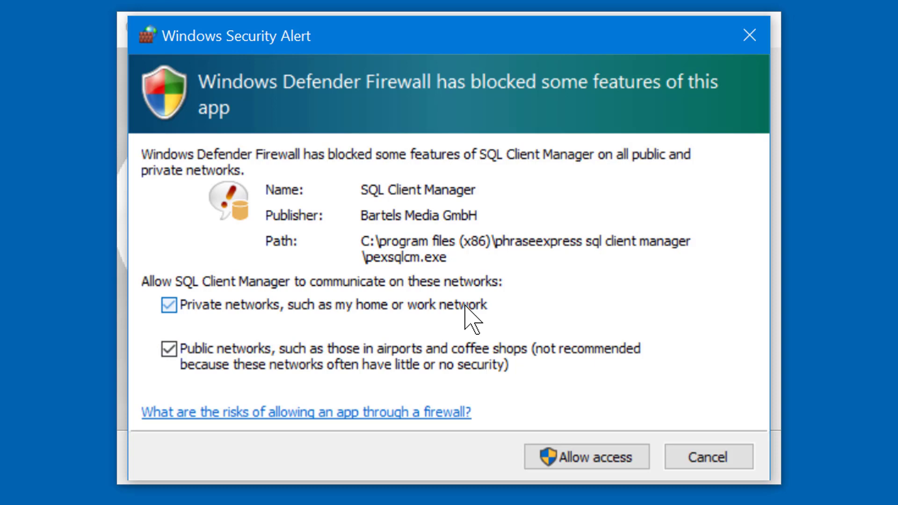
{"action": "left_click", "coordinate": [607, 435]}
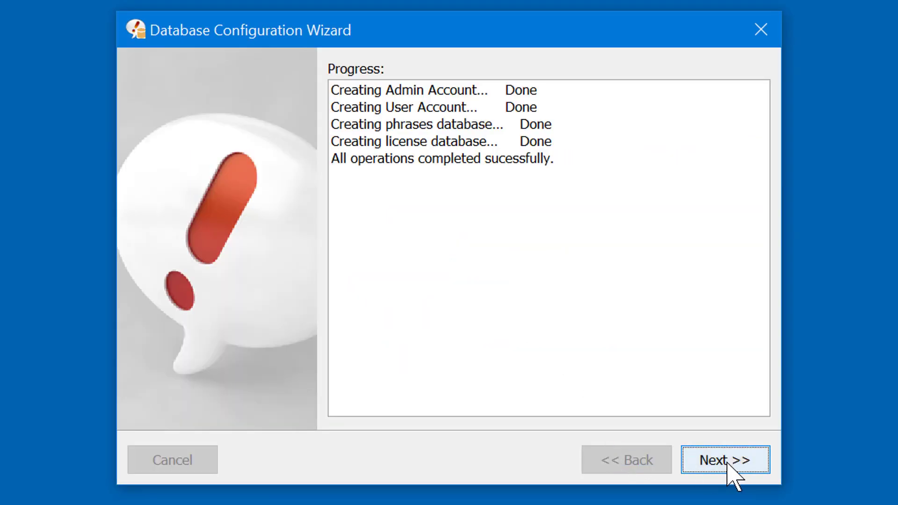
{"action": "left_click", "coordinate": [728, 462]}
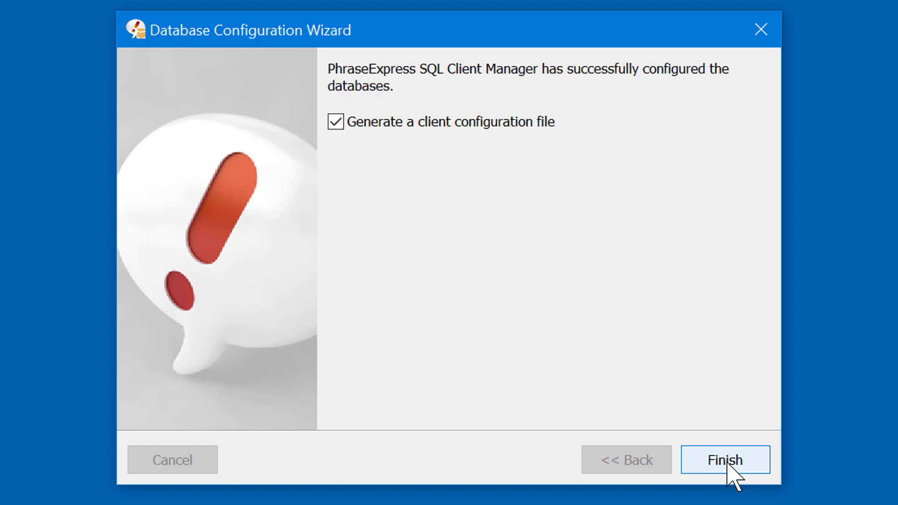
{"action": "left_click", "coordinate": [728, 462]}
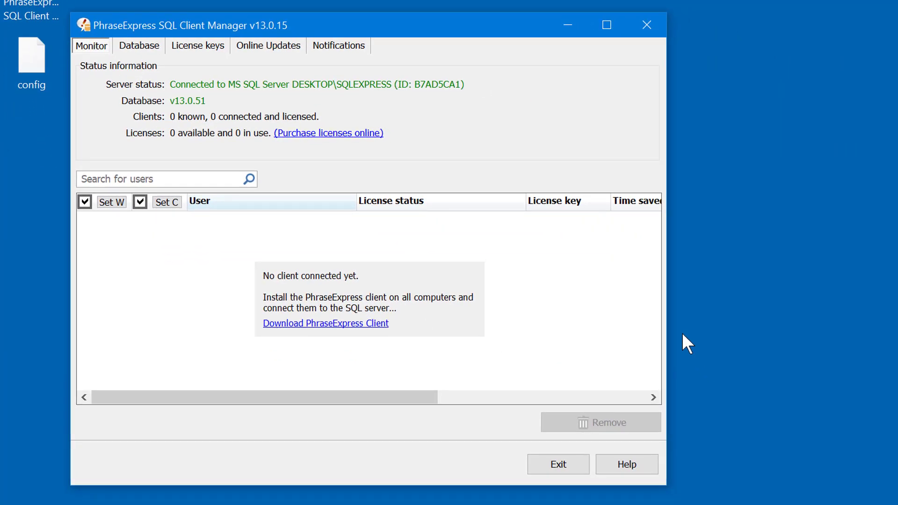
View the License keys tab and focus its paste box.
{"action": "left_click", "coordinate": [200, 55]}
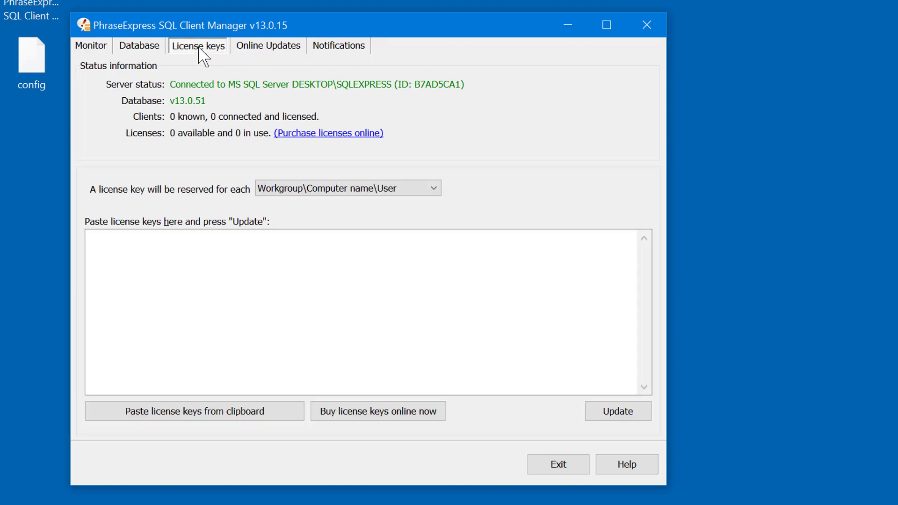
{"action": "left_click", "coordinate": [284, 254]}
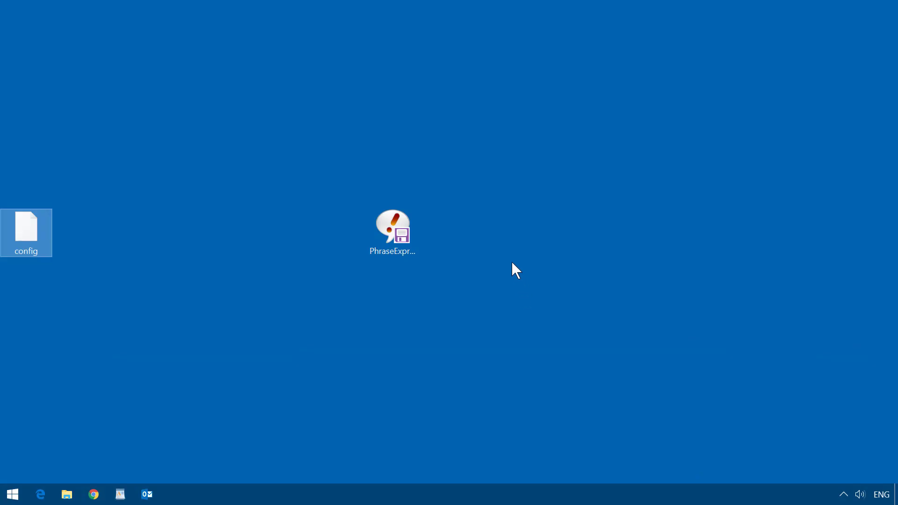
Start the PhraseExpress installer with admin rights and keep the default destination.
{"action": "double_click", "coordinate": [393, 227]}
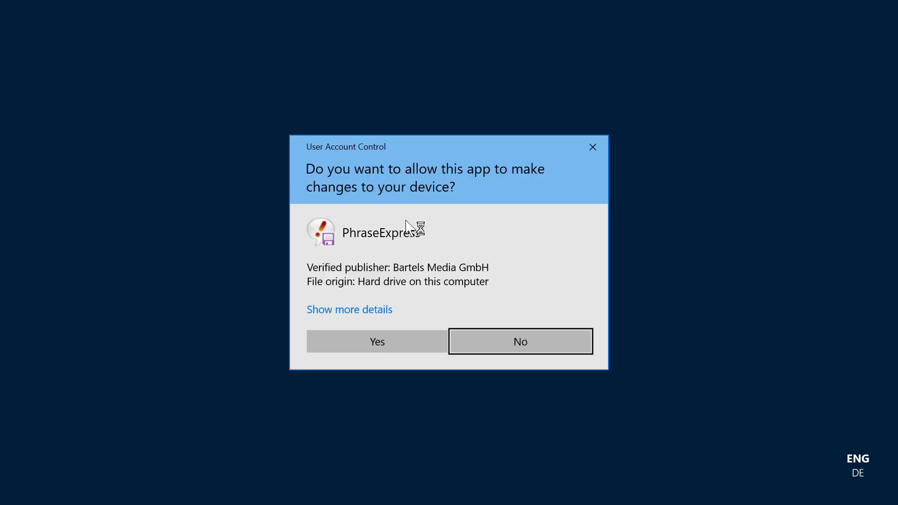
{"action": "left_click", "coordinate": [377, 341]}
{"action": "left_click", "coordinate": [527, 357]}
{"action": "left_click", "coordinate": [531, 360]}
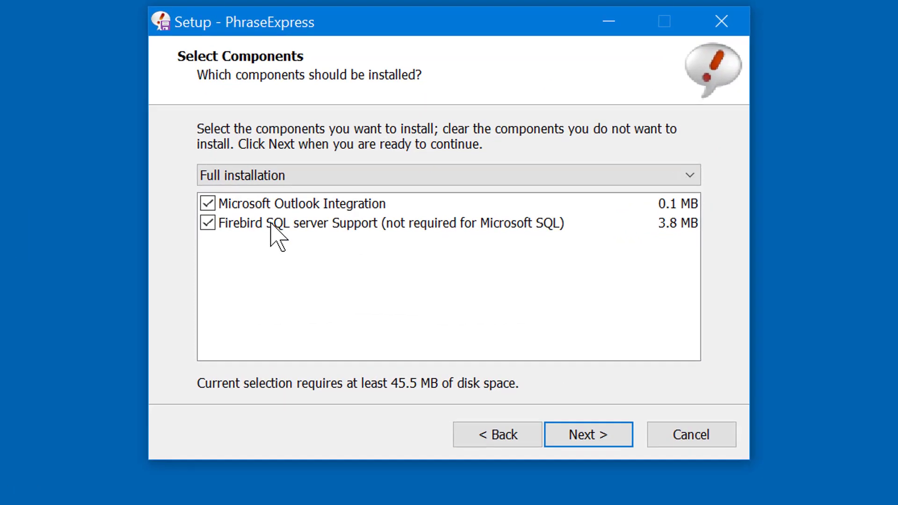
Install without Firebird SQL server support, with autostart and network use, then launch PhraseExpress.
{"action": "left_click", "coordinate": [206, 223]}
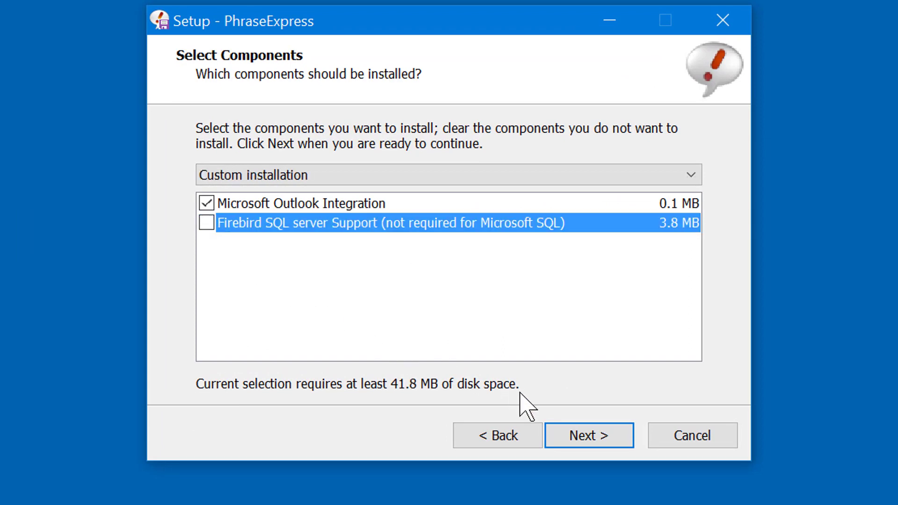
{"action": "left_click", "coordinate": [571, 434]}
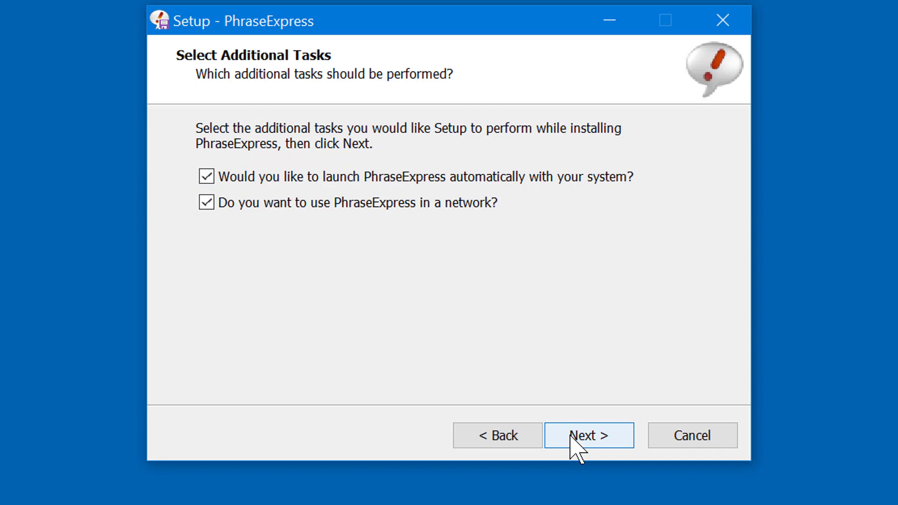
{"action": "left_click", "coordinate": [570, 435]}
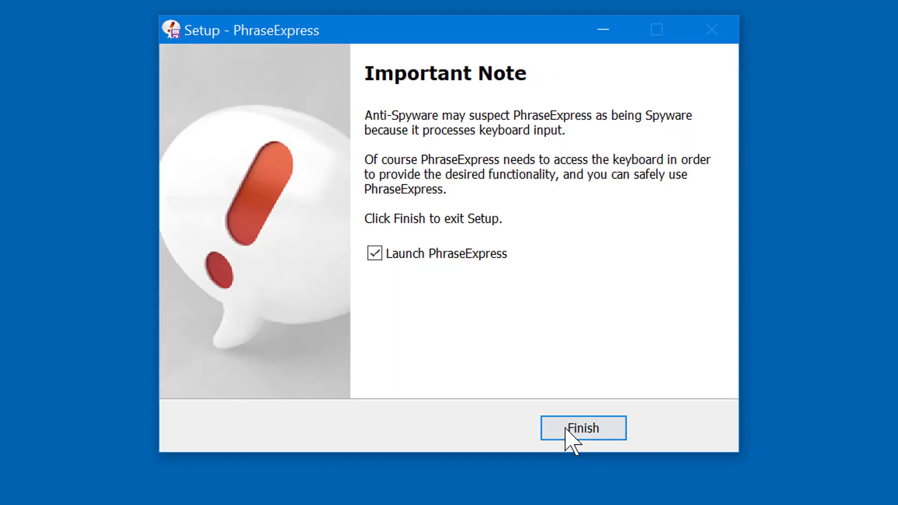
{"action": "left_click", "coordinate": [569, 431]}
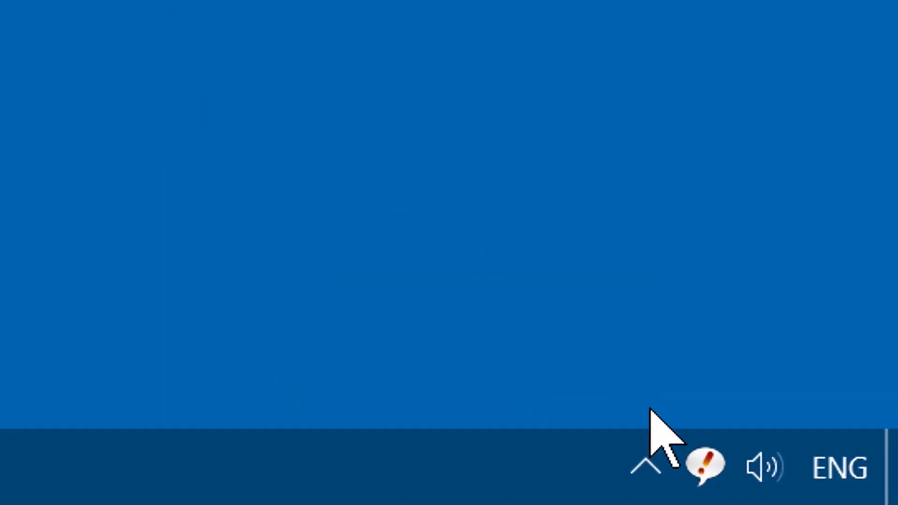
Open the phrase editor from the tray and choose File > Open > Connect to SQL database.
{"action": "left_click", "coordinate": [695, 452]}
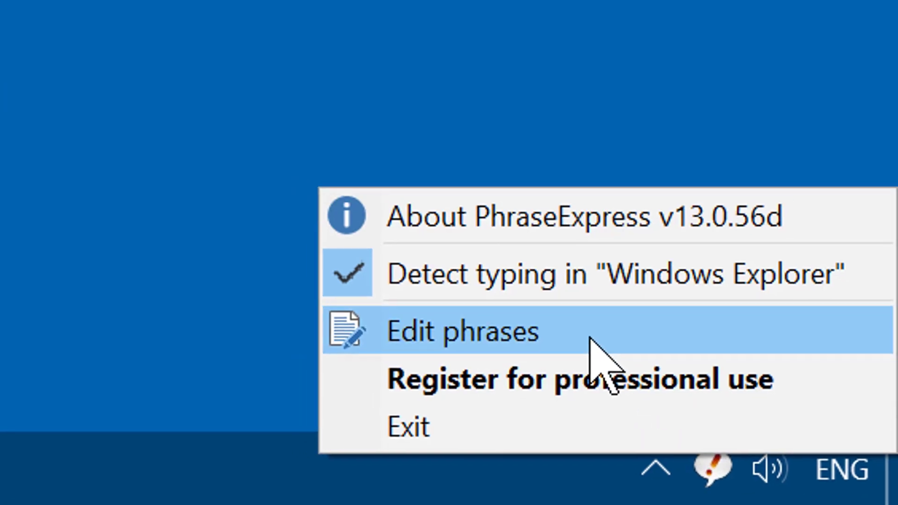
{"action": "left_click", "coordinate": [590, 338]}
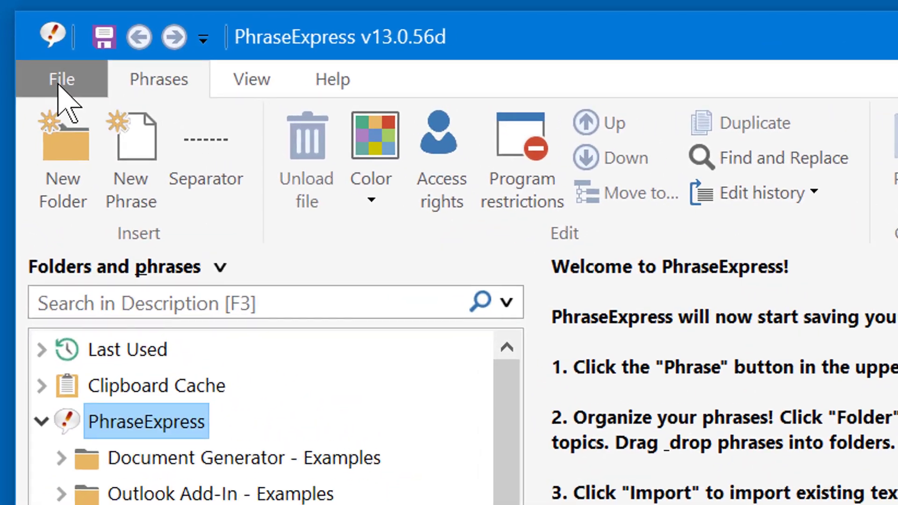
{"action": "left_click", "coordinate": [124, 83]}
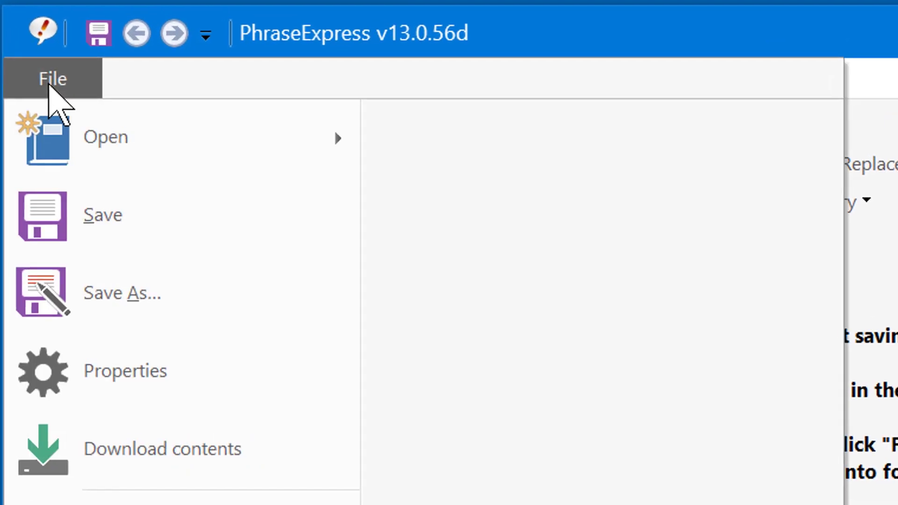
{"action": "mouse_move", "coordinate": [184, 140]}
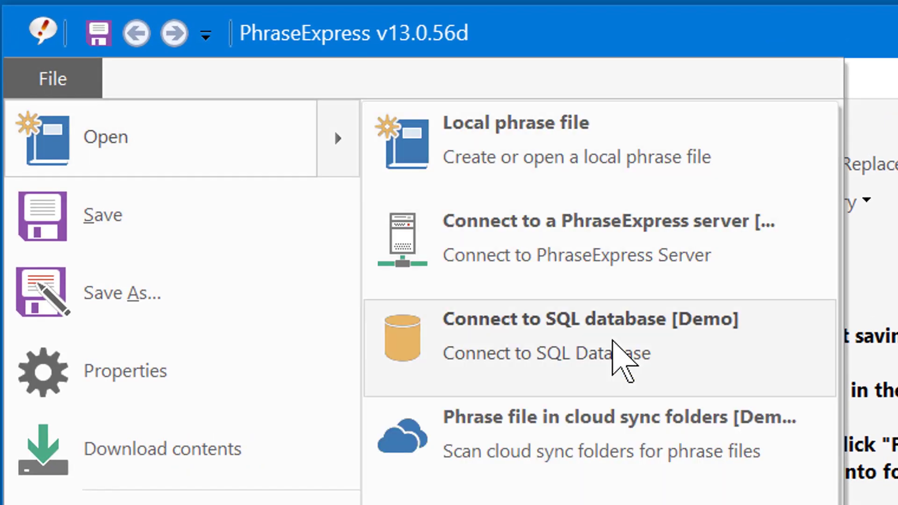
{"action": "left_click", "coordinate": [610, 348]}
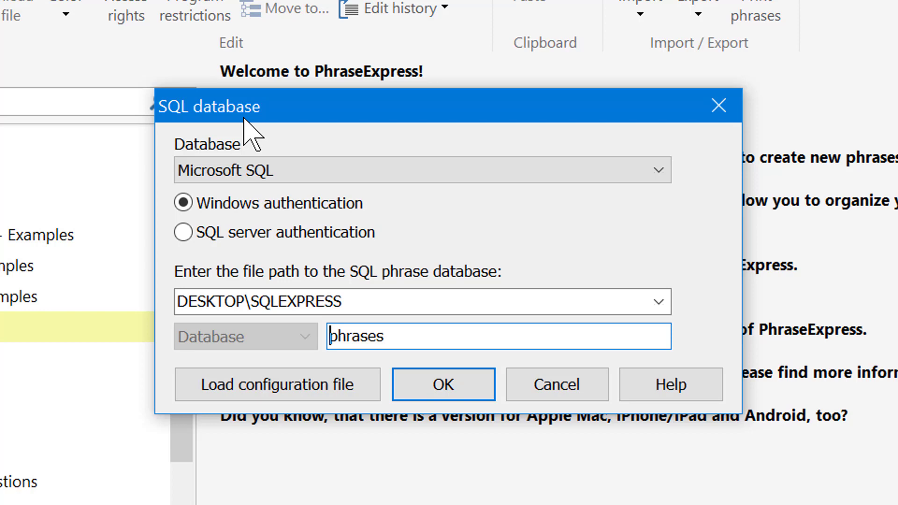
Load the SQL connection settings from the config file on the Desktop.
{"action": "left_click", "coordinate": [265, 381]}
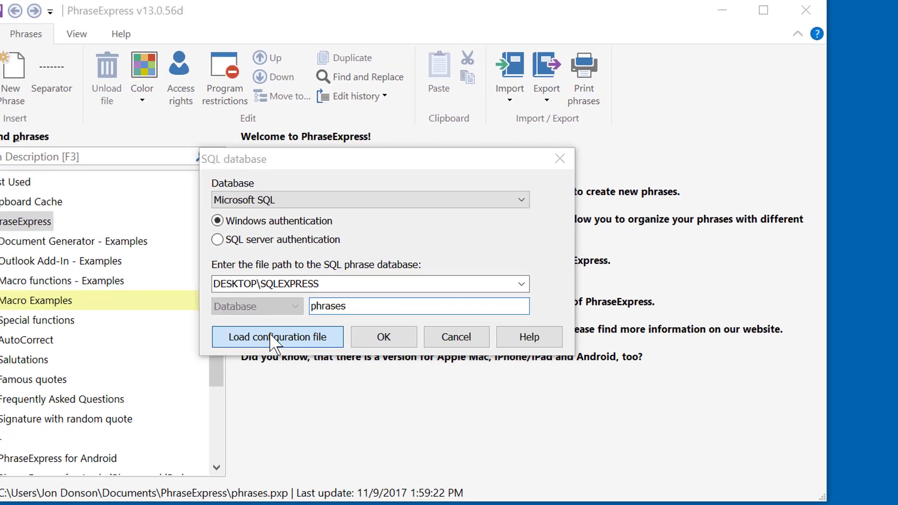
{"action": "left_click_drag", "start_coordinate": [556, 73], "coordinate": [325, 62]}
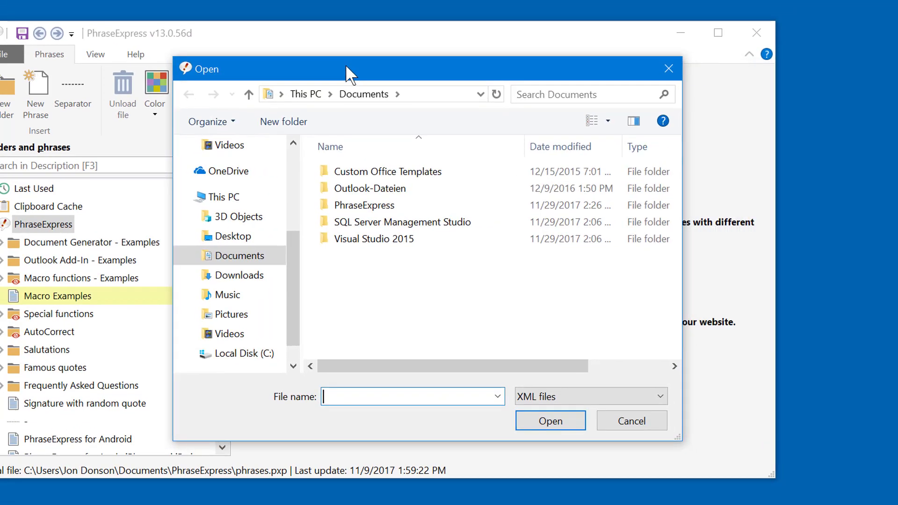
{"action": "left_click", "coordinate": [234, 237]}
{"action": "left_click", "coordinate": [327, 169]}
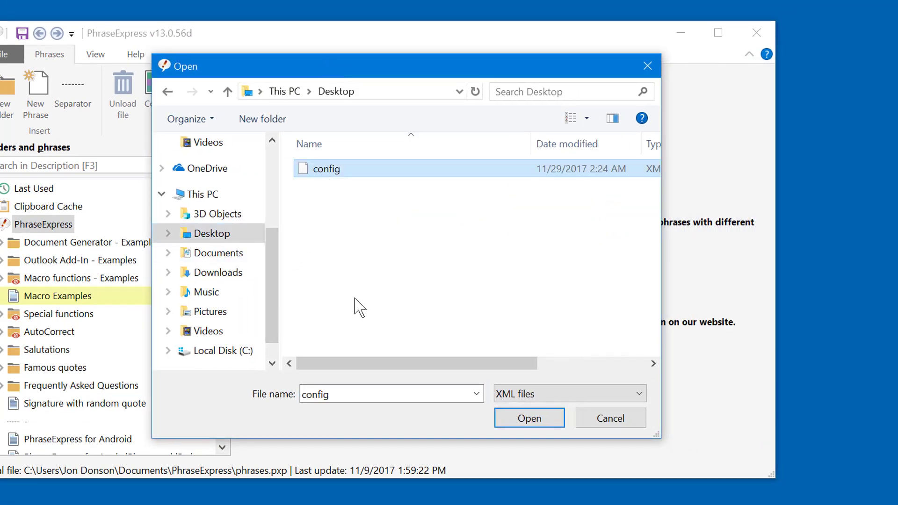
{"action": "left_click", "coordinate": [533, 423]}
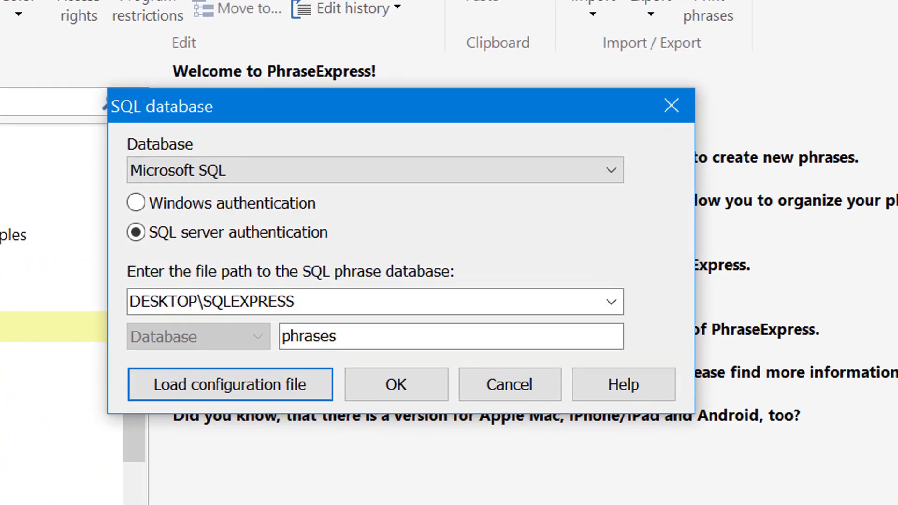
Connect to the SQL database, replacing the existing phrase file.
{"action": "left_click", "coordinate": [405, 385]}
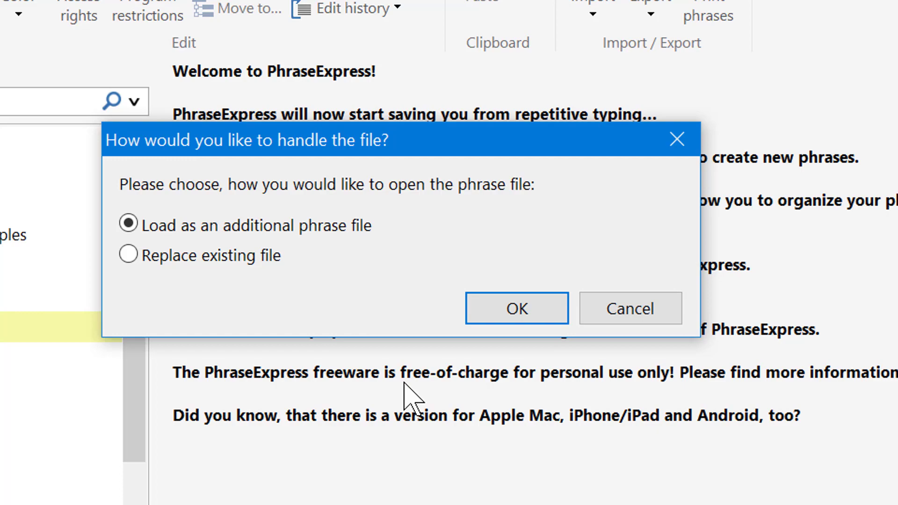
{"action": "left_click", "coordinate": [174, 255]}
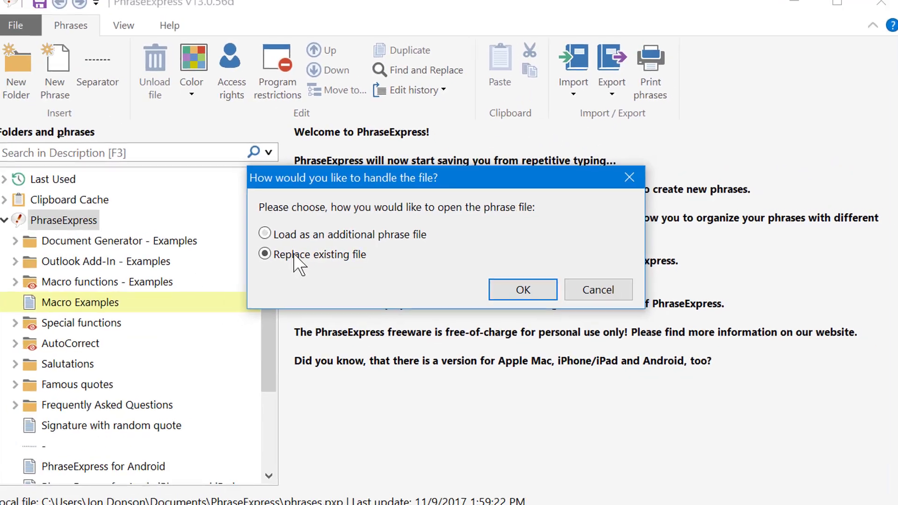
{"action": "left_click", "coordinate": [523, 290]}
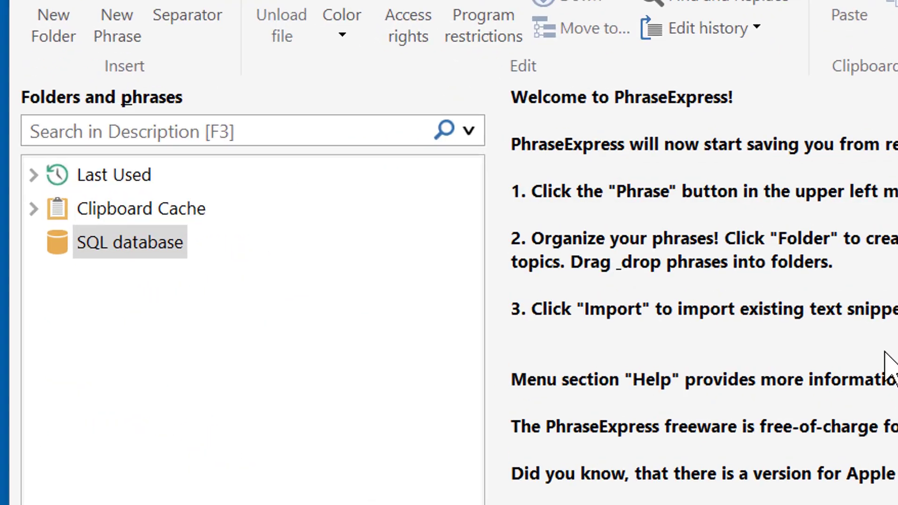